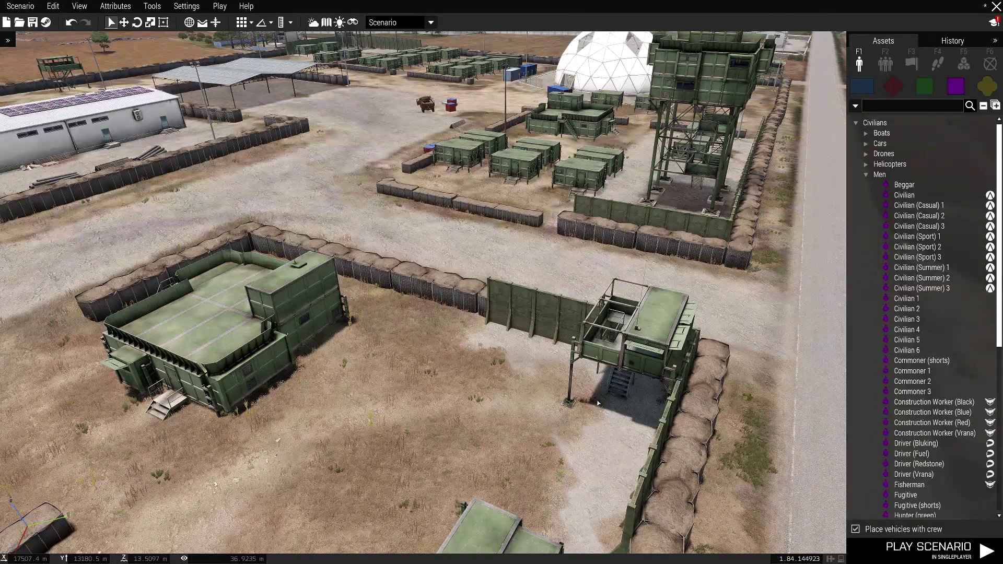
Place a Beggar civilian on the ground beside the raised guard post and play the scenario in singleplayer.
left_click(904, 185)
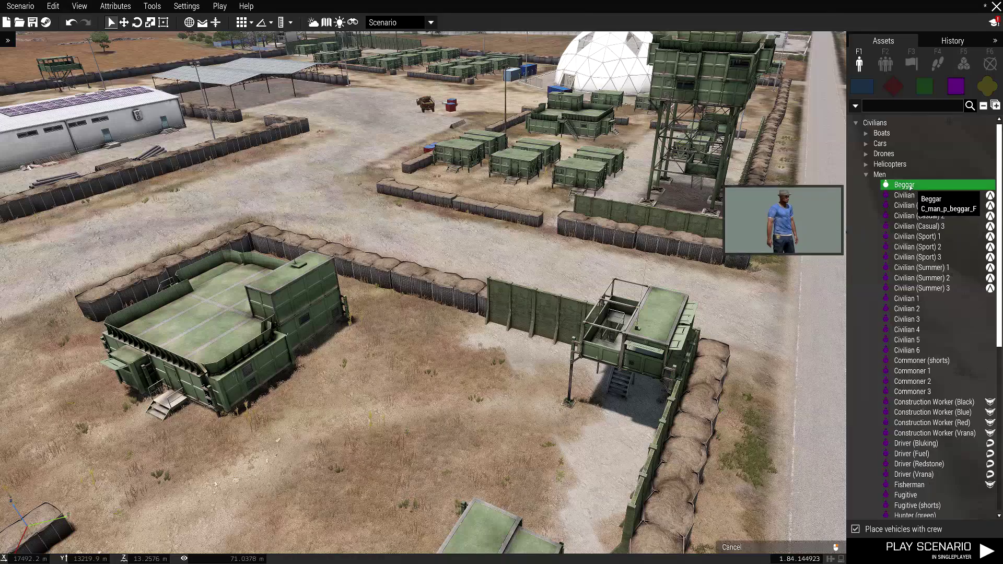
left_click(516, 389)
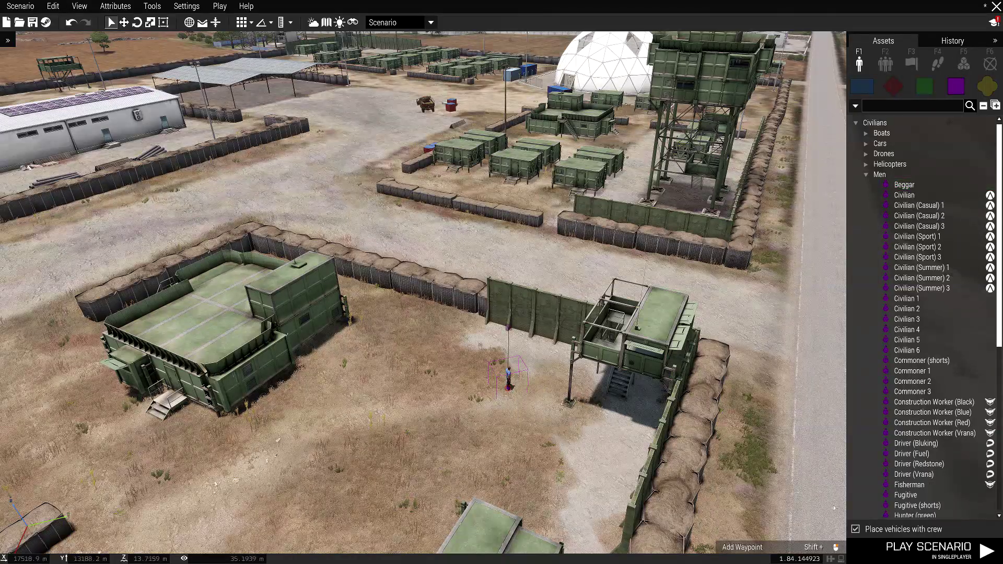
left_click(930, 548)
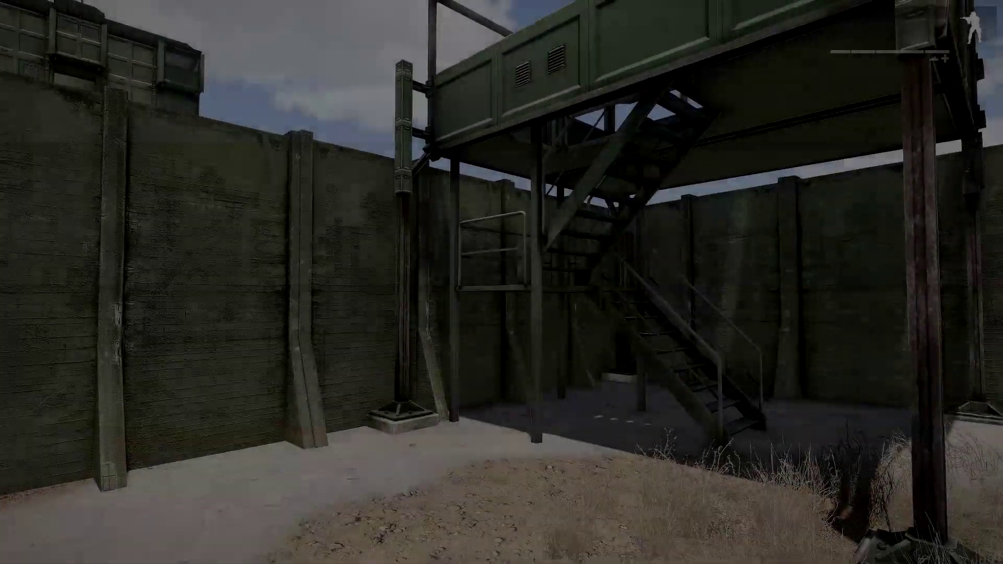
Pause the scenario, open the Splendid Animation Viewer and filter the animations to the [cts] Cutscene action.
key("Escape")
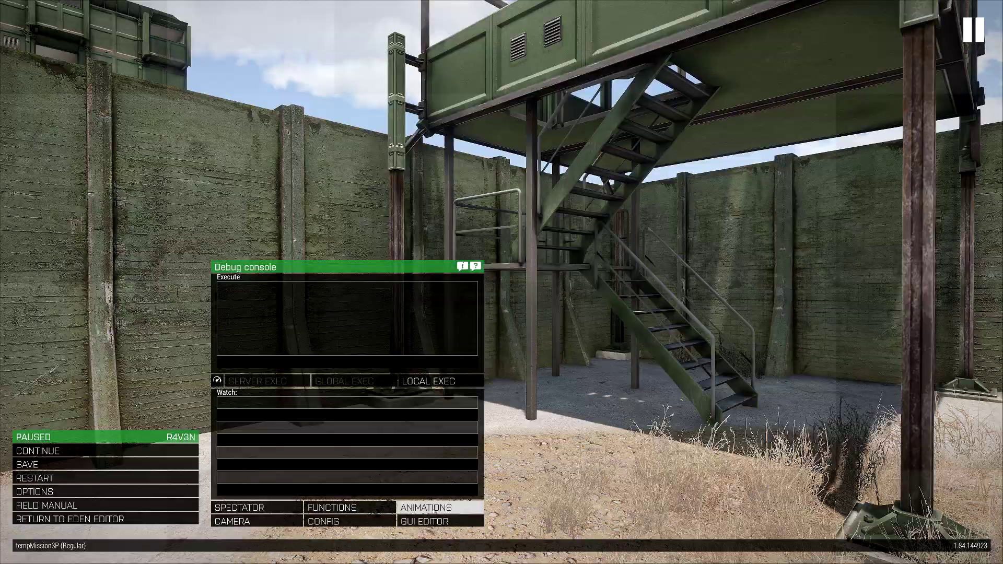
left_click(434, 512)
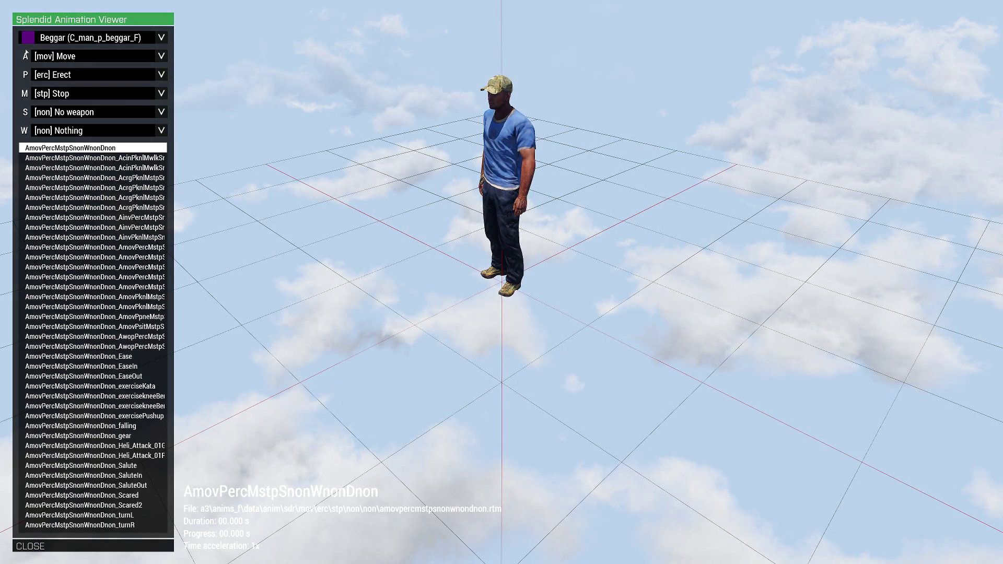
left_click(162, 56)
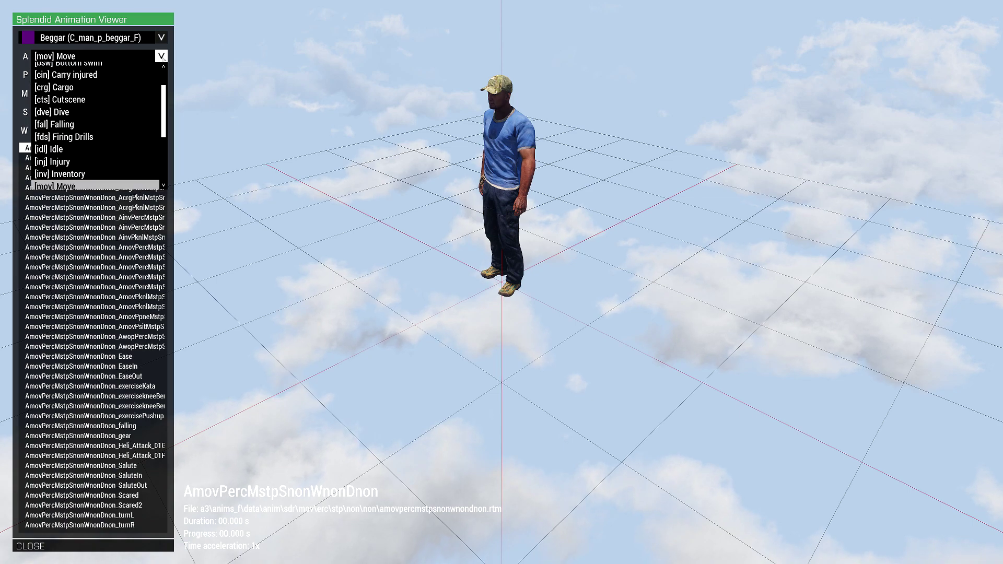
left_click(73, 100)
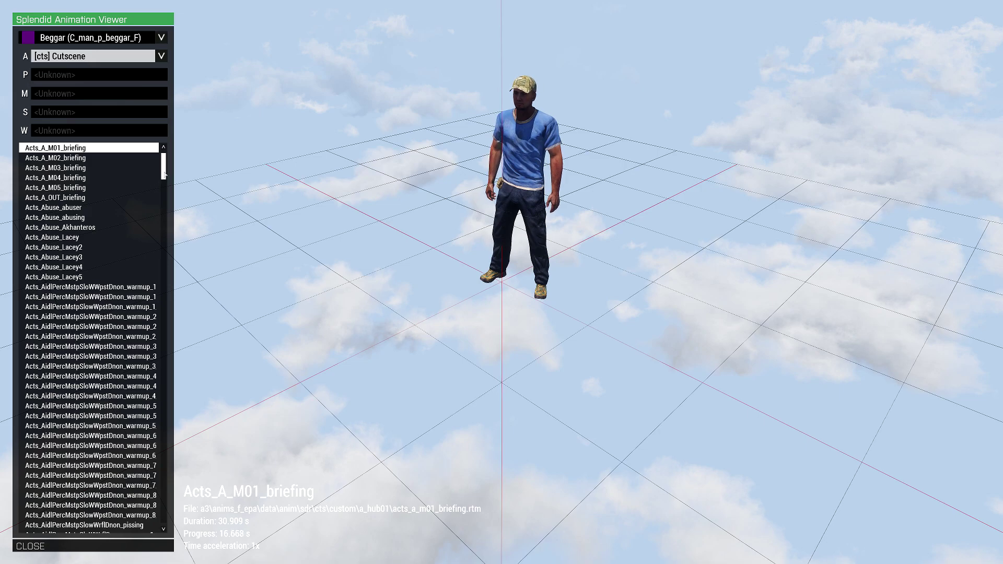
Preview the Acts_Executioner_Squat and Acts_ShieldFromSun_loop animations on the character.
left_click_drag(166, 175, 191, 299)
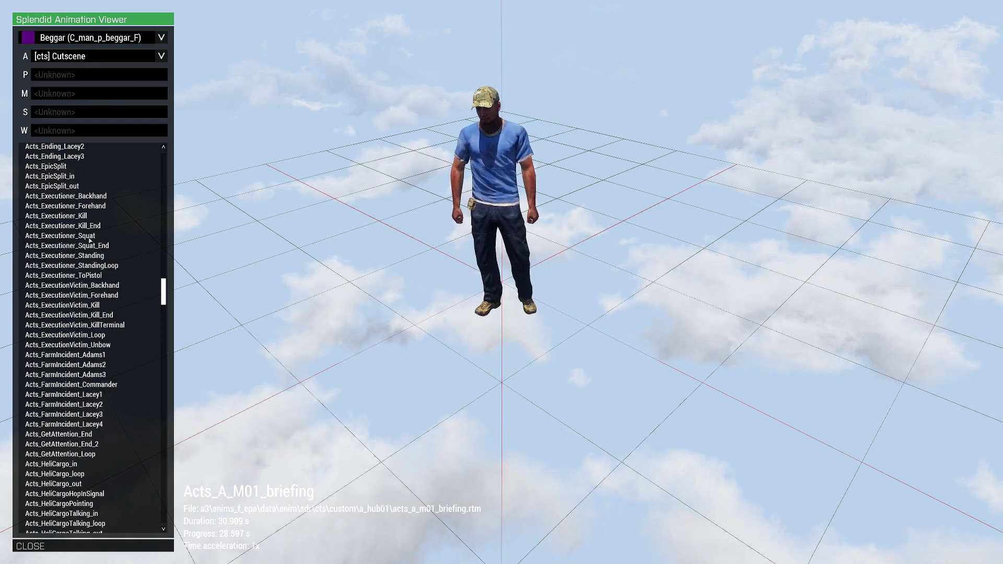
left_click(78, 235)
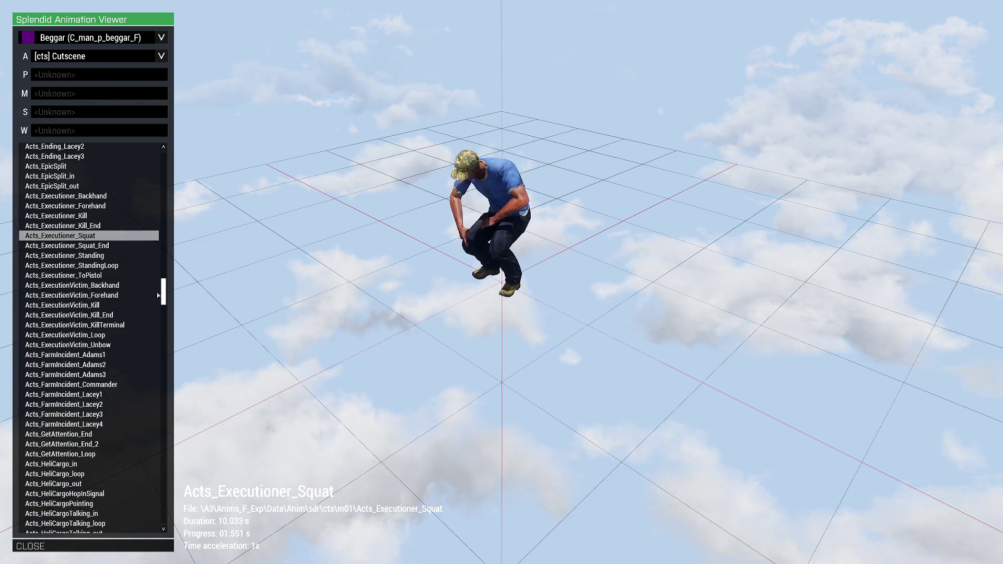
left_click_drag(165, 291, 192, 439)
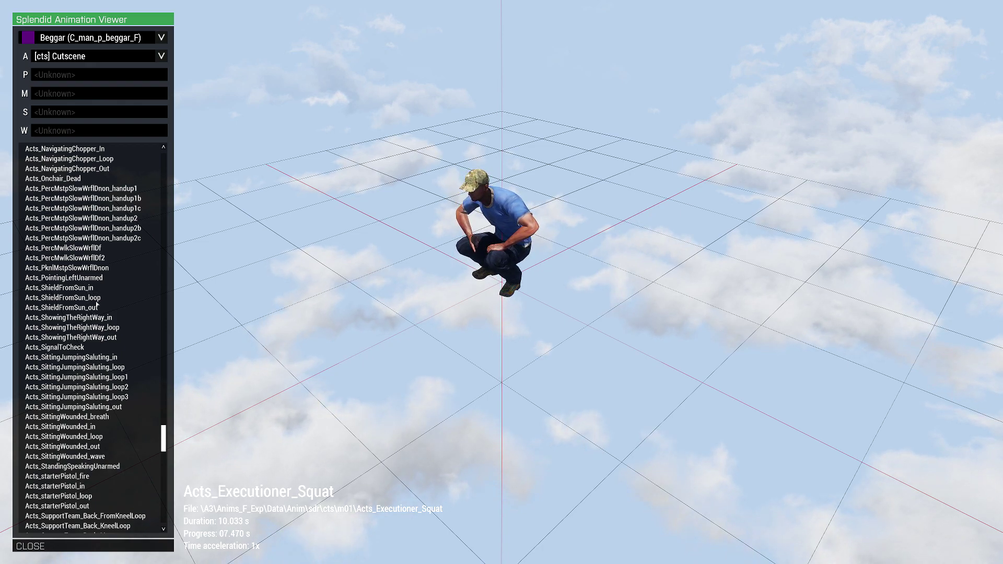
left_click(95, 297)
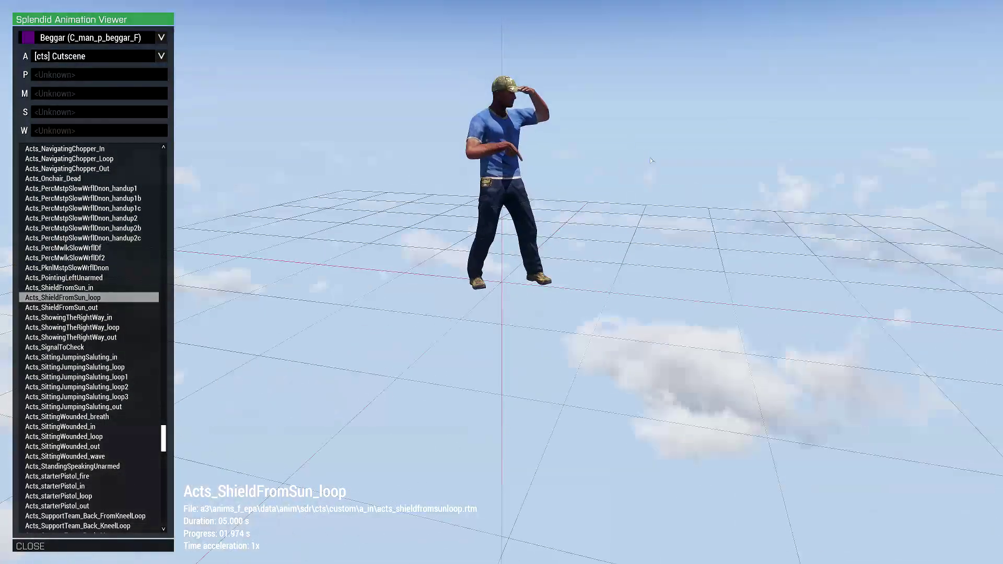
right_click_drag(650, 158, 582, 162)
left_click_drag(581, 165, 303, 213)
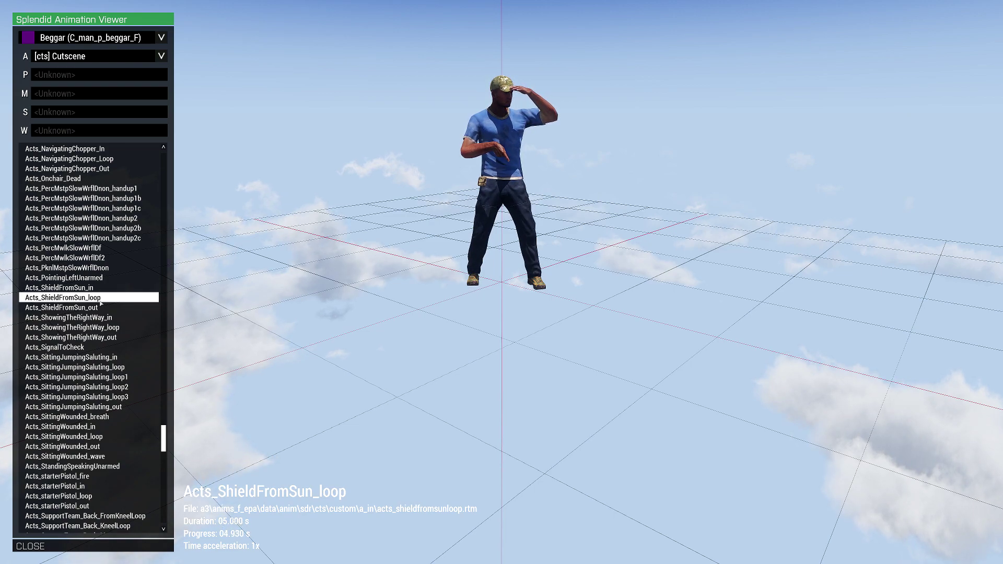
Close the animation viewer and return from the running scenario to the Eden Editor.
left_click(120, 547)
key("w")
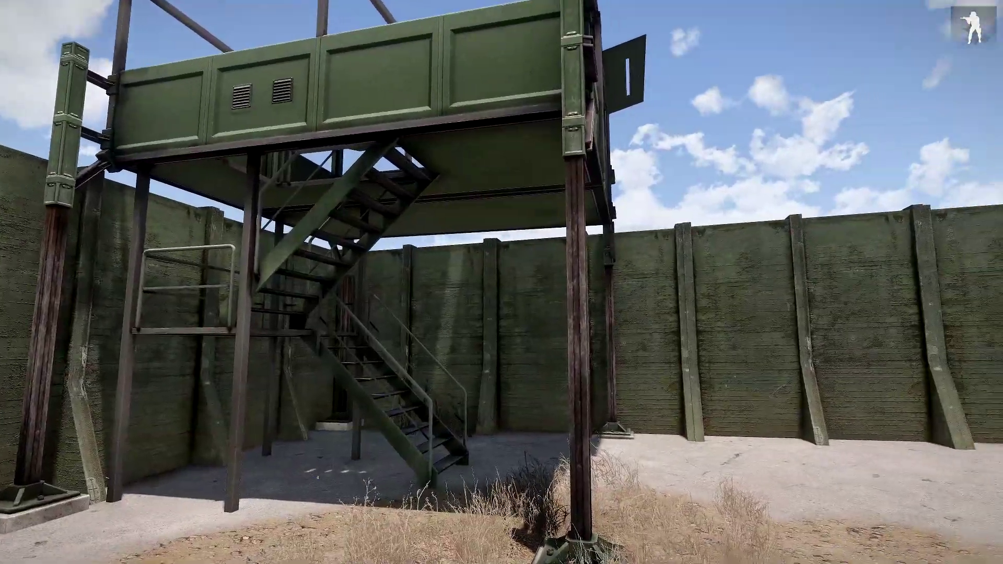
key("Escape")
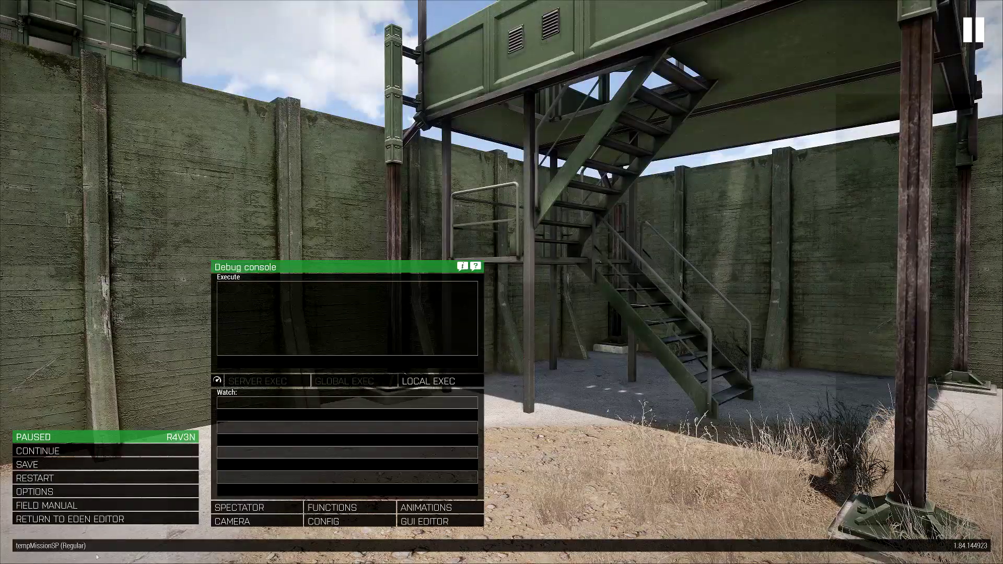
left_click(70, 518)
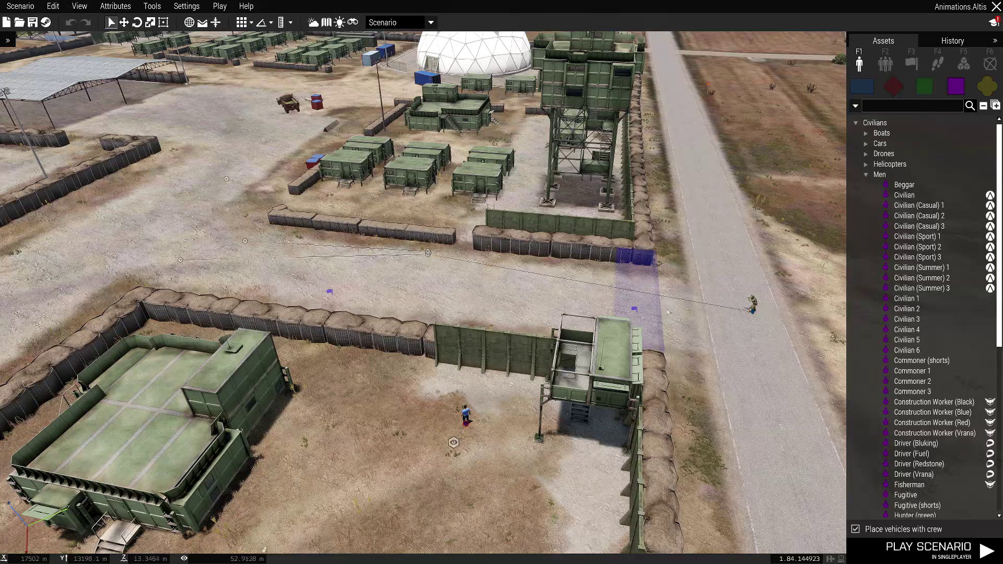
Look over the prepared scene around the gate, including the triggers, the civilian and the rifleman on the road.
key("w")
key("w")
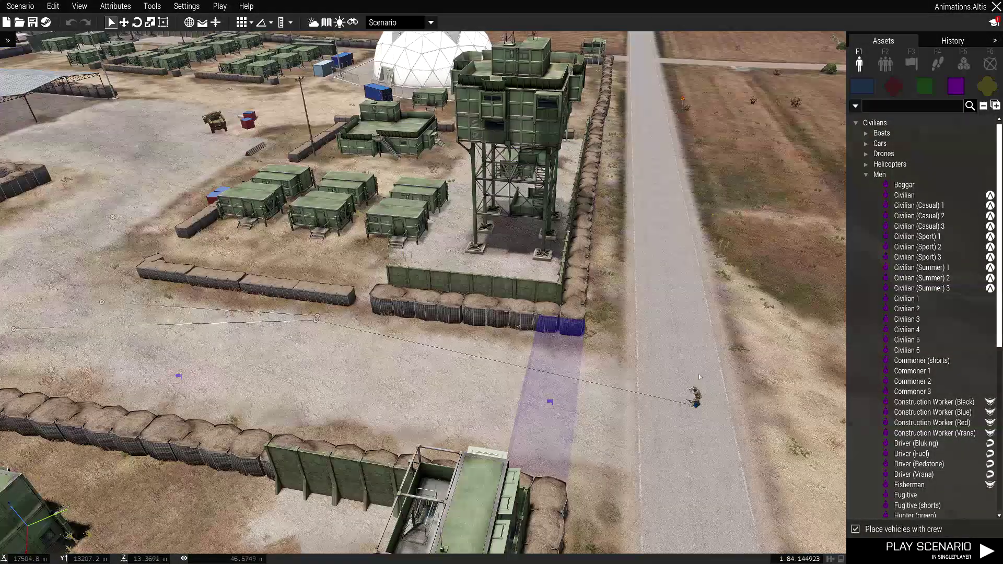
key("s")
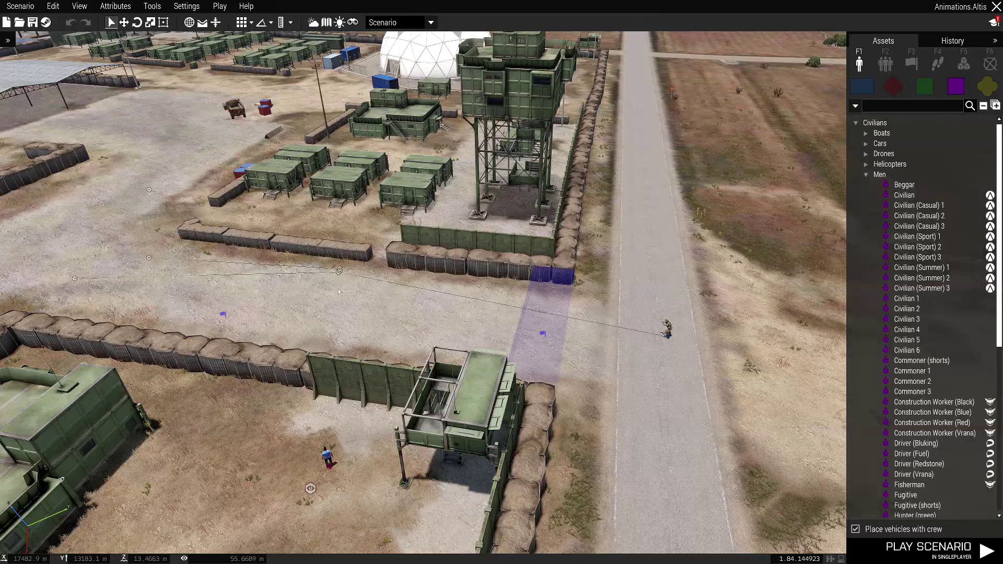
key("a")
key("w")
key("d")
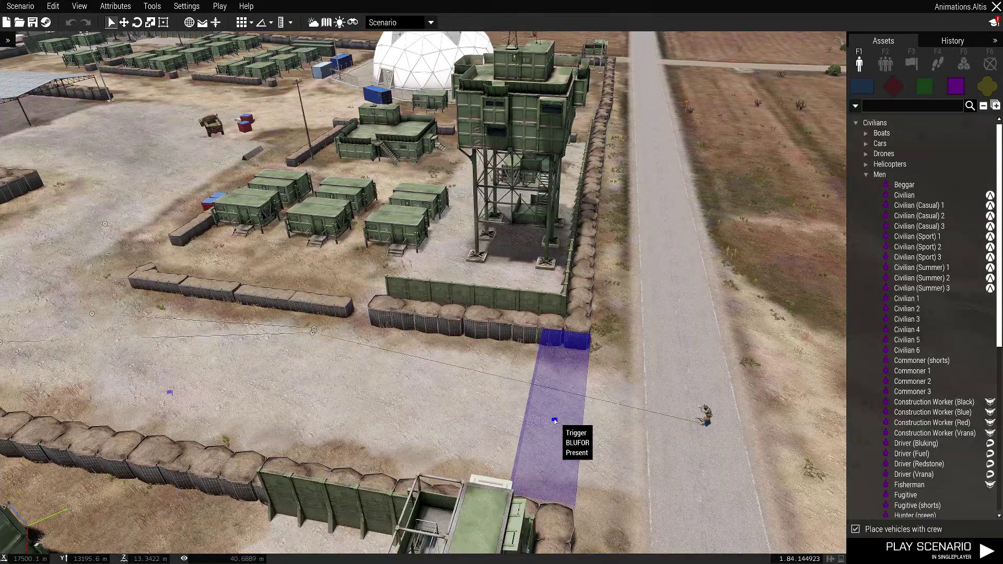
key("s")
key("a")
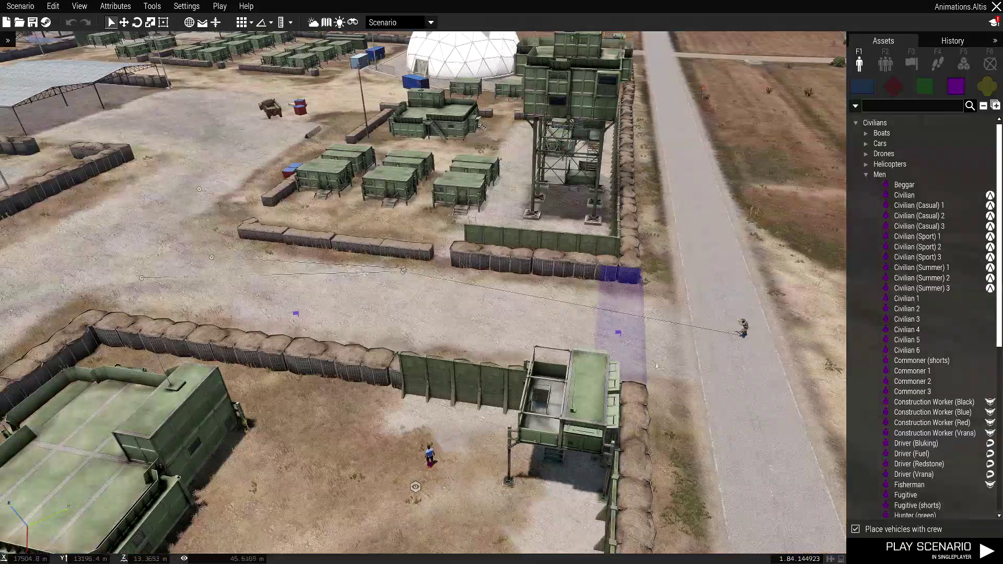
Review the speed mode and variable name in the attributes of the rifleman standing on the road.
left_click(746, 329)
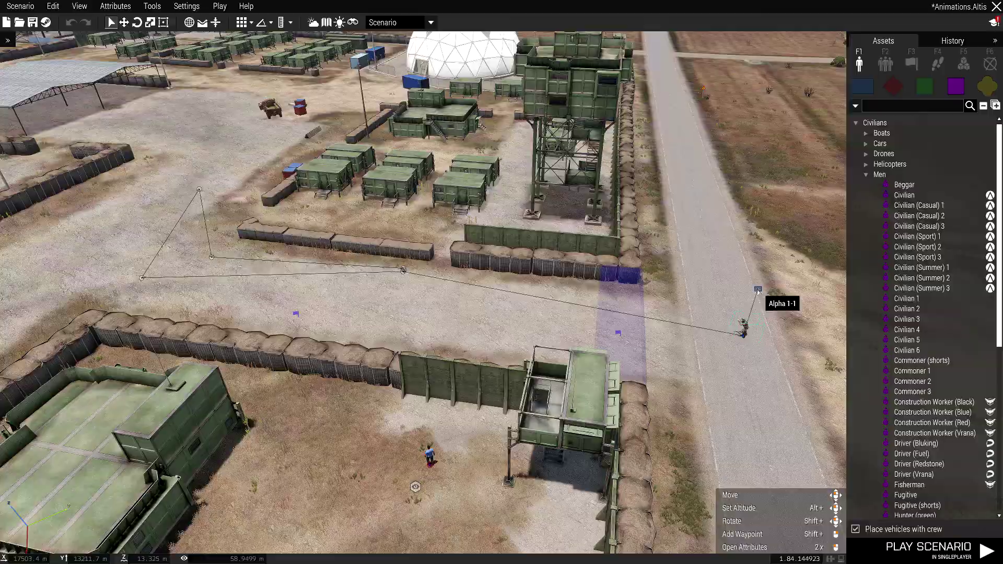
double_click(746, 328)
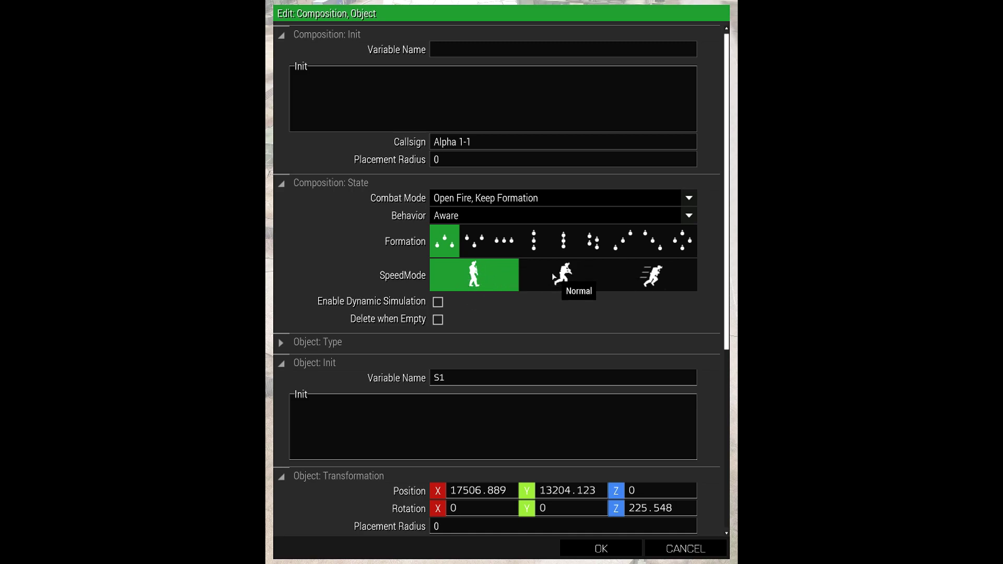
left_click(569, 284)
left_click(489, 282)
mouse_move(406, 282)
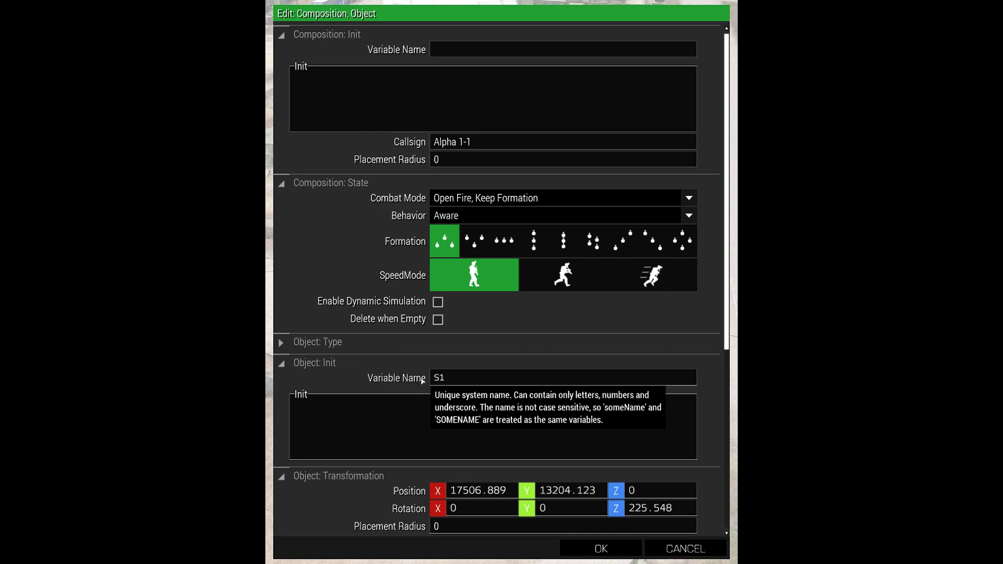
mouse_move(399, 381)
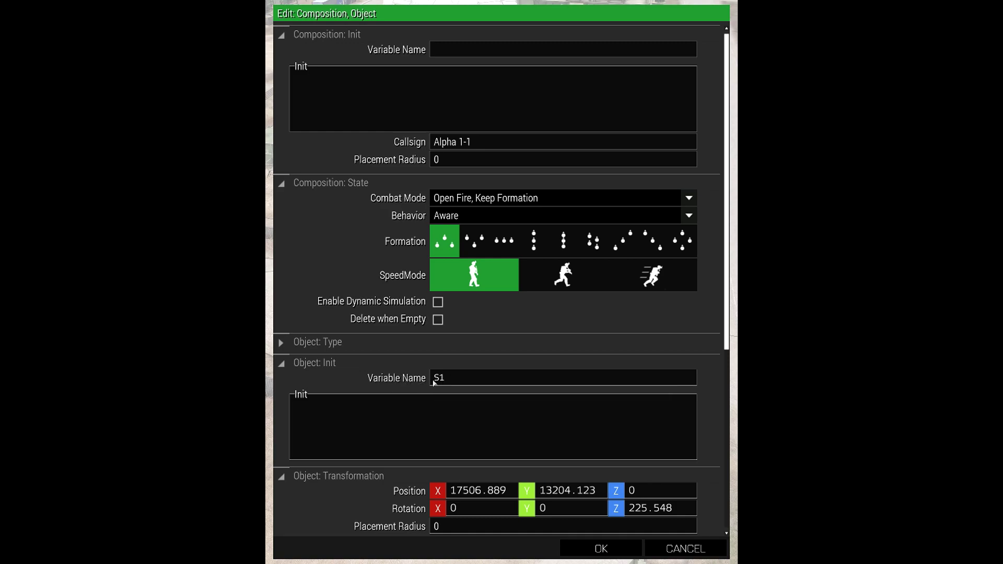
left_click(598, 549)
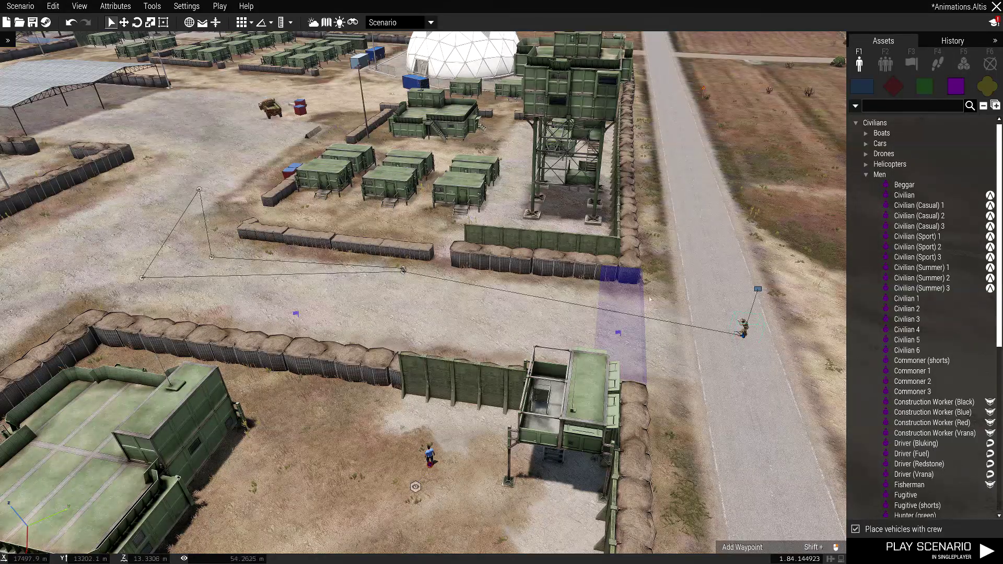
Examine the rifleman's waypoint route from the road through the gate trigger and around the open yard.
key("w")
key("a")
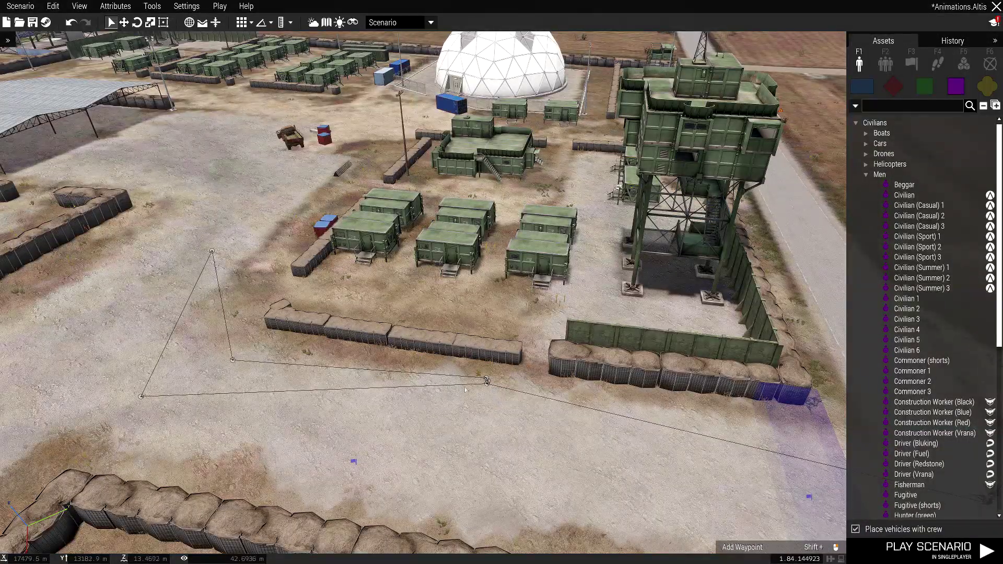
scroll(487, 383, "up", 4)
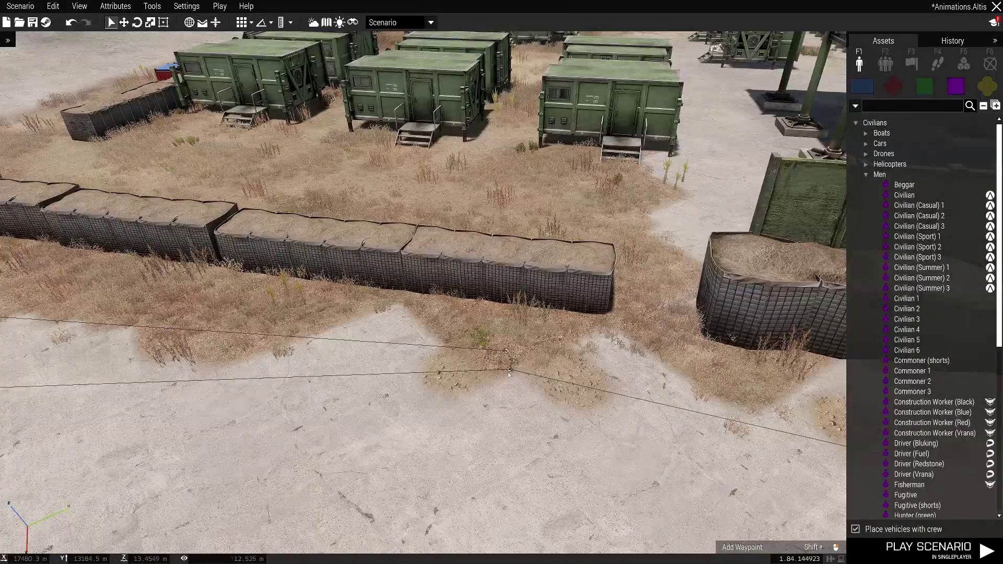
scroll(508, 372, "down", 6)
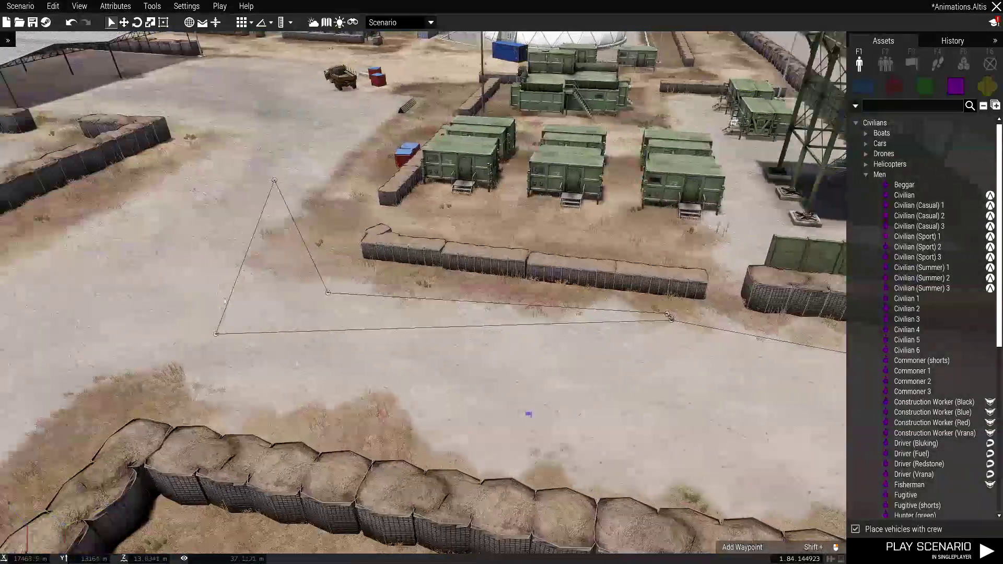
key("a")
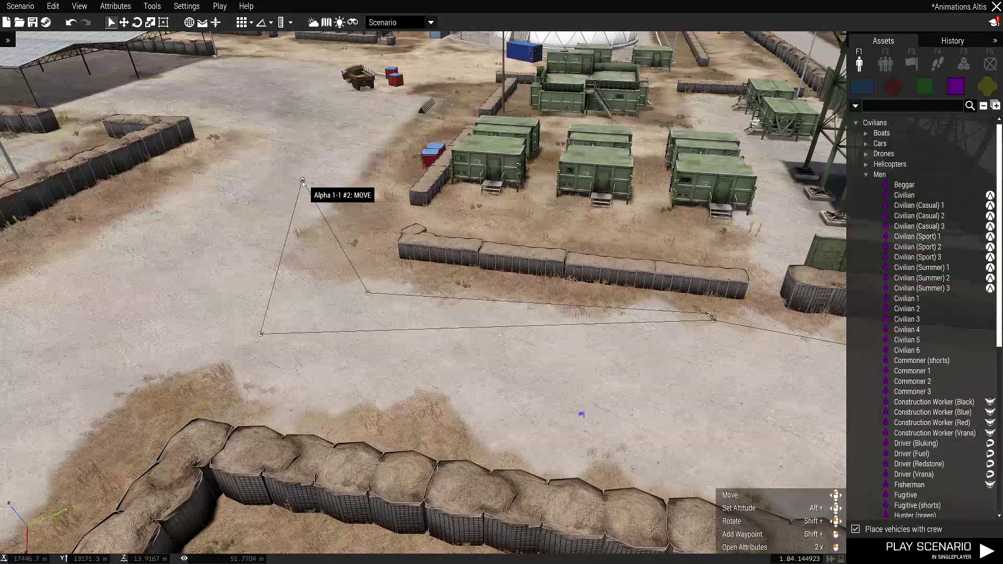
key("d")
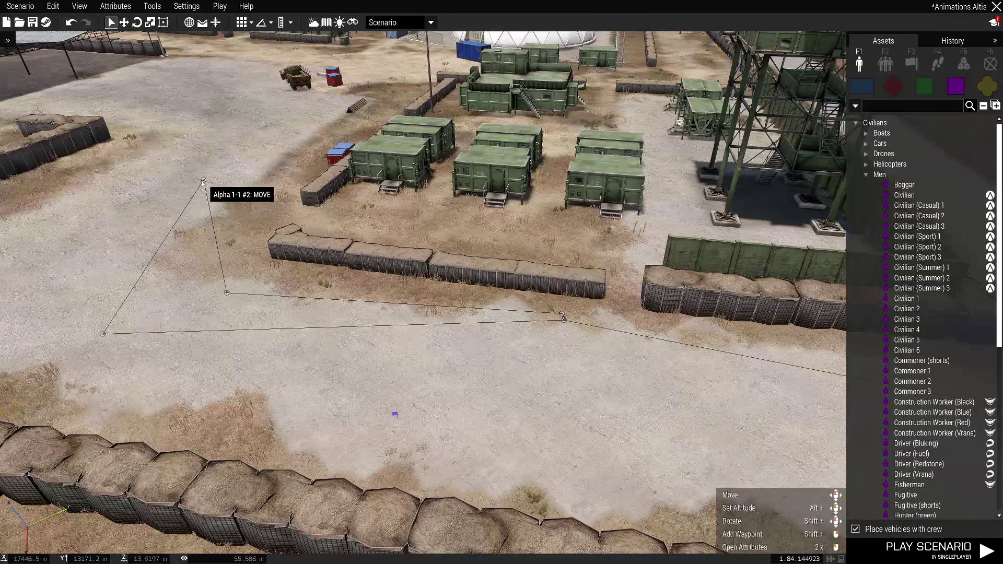
key("s")
key("d")
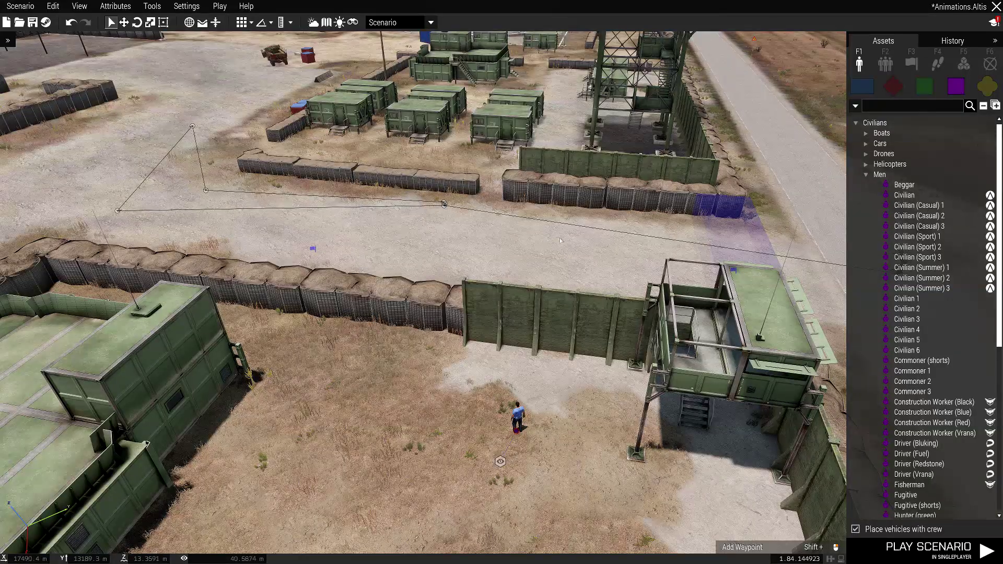
key("d")
right_click_drag(559, 239, 502, 237)
key("d")
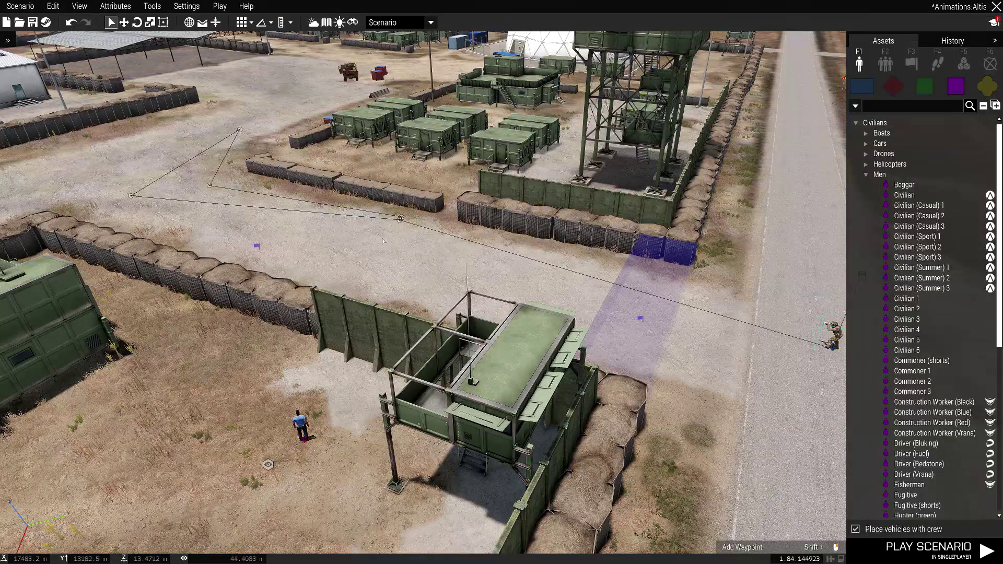
Play the scenario in singleplayer and follow the rifleman along his route with the Zeus camera.
left_click(940, 558)
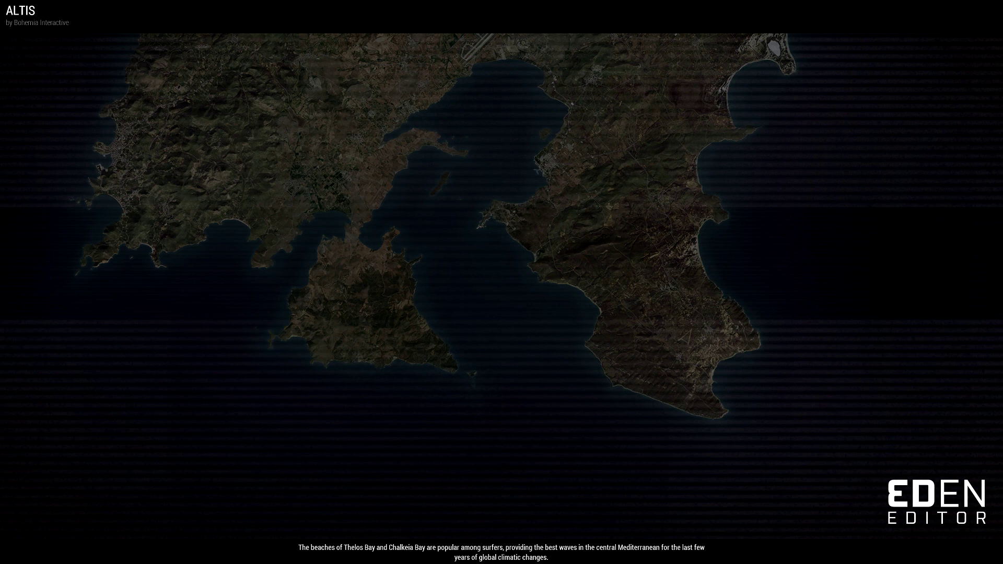
key("y")
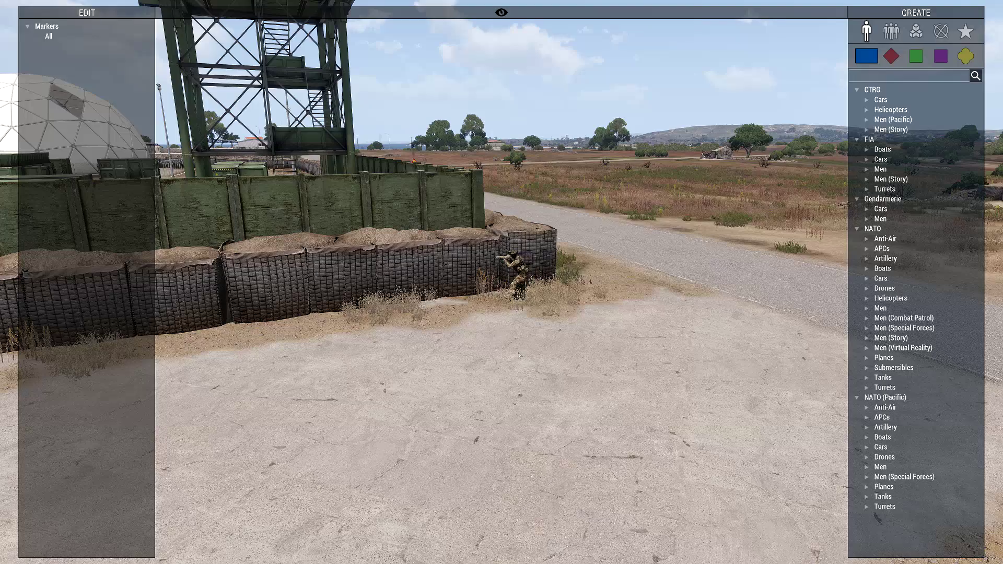
key("a")
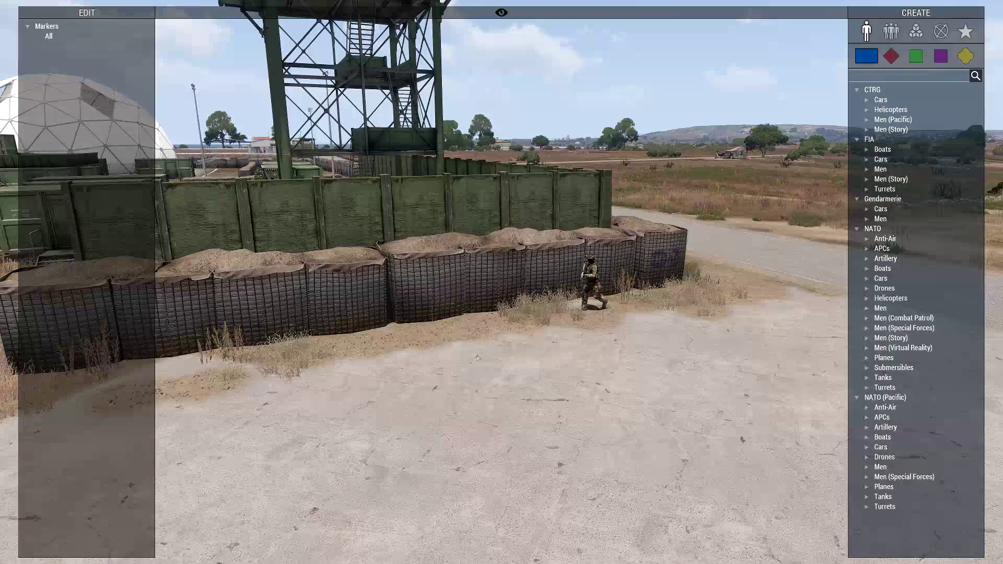
key("a")
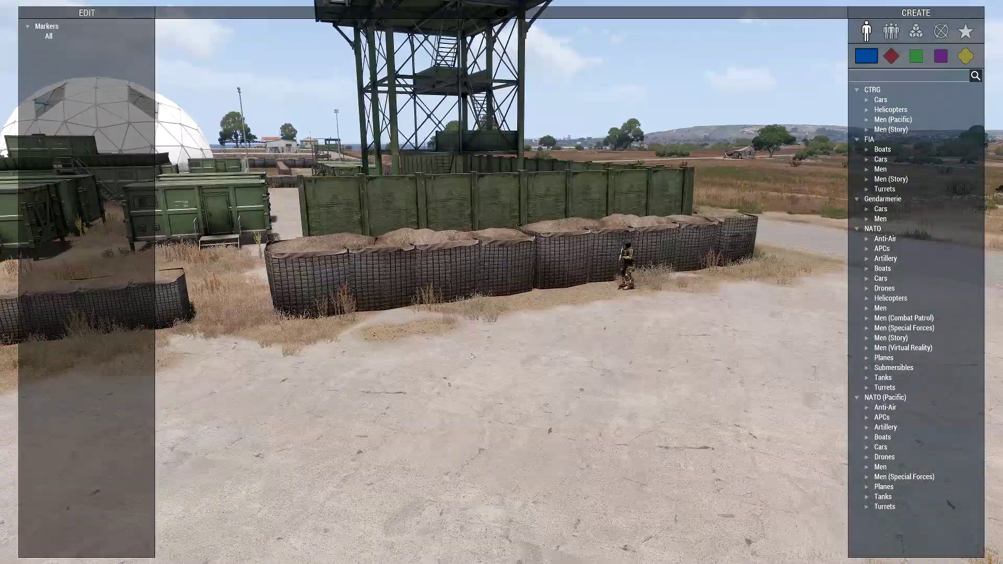
key("e")
mouse_move(472, 356)
right_mouse_down()
mouse_move(436, 376)
mouse_move(454, 364)
right_mouse_up()
key("a")
key("s")
key("a")
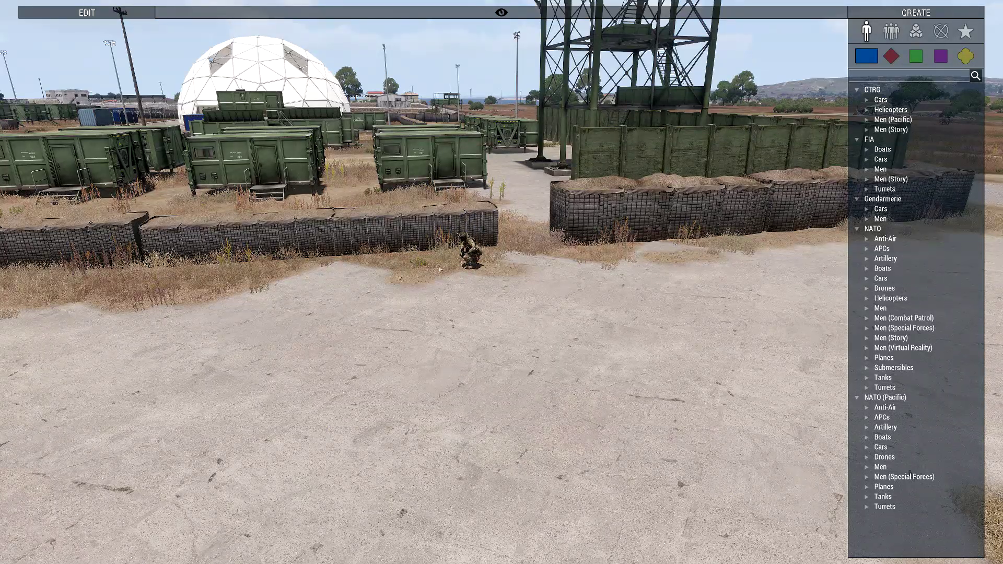
Follow the rifleman with the camera as he patrols along the sandbag barrier beside the green containers and around its corner.
right_click_drag(549, 377, 462, 365)
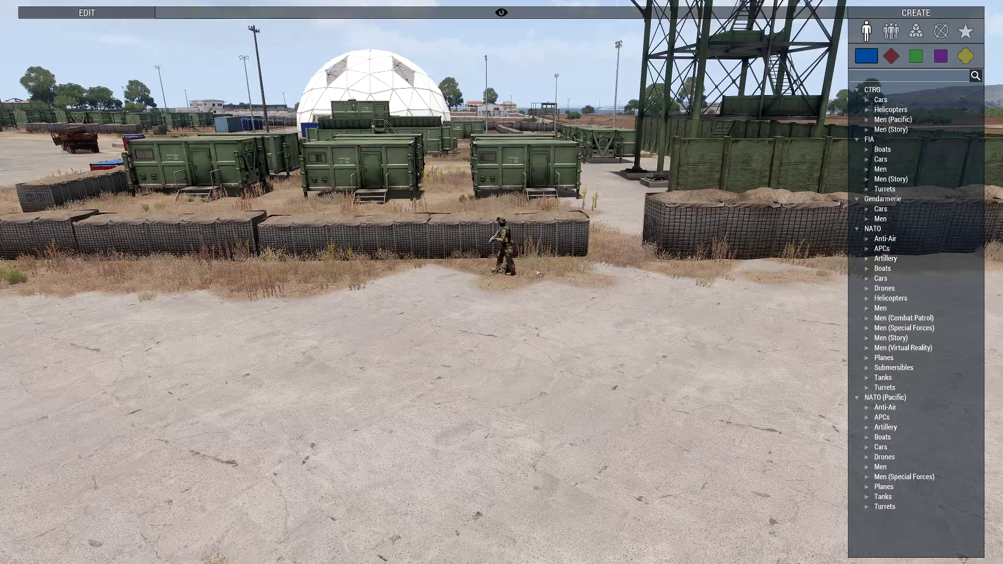
key("a")
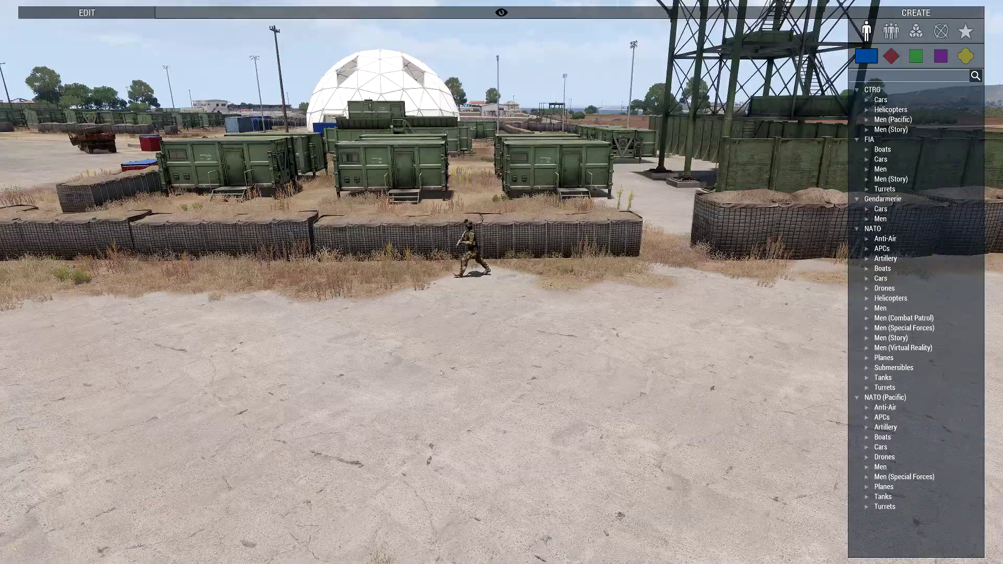
key("a")
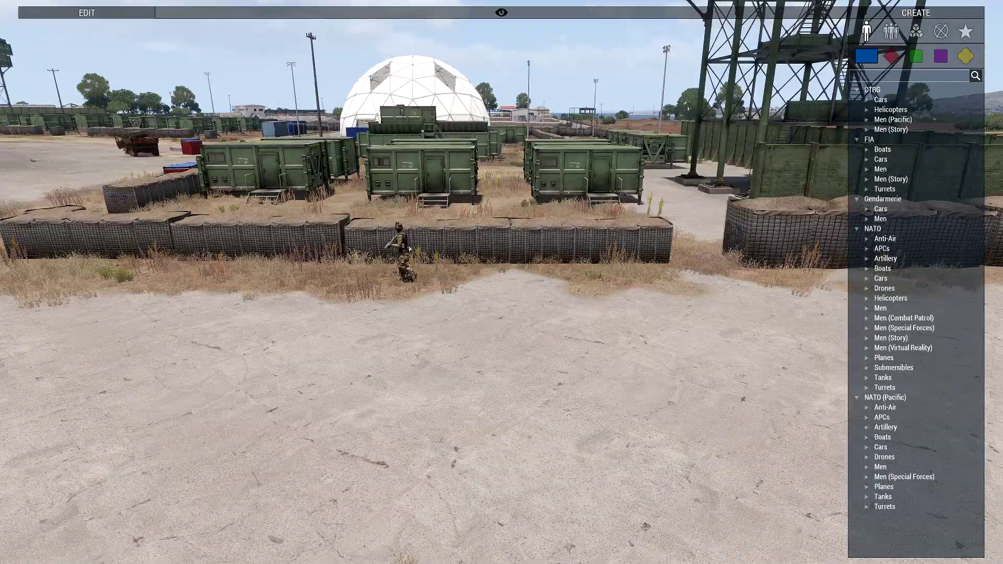
key("a")
mouse_move(382, 249)
right_mouse_down()
mouse_move(193, 249)
mouse_move(387, 245)
mouse_move(380, 264)
right_mouse_up()
key("w")
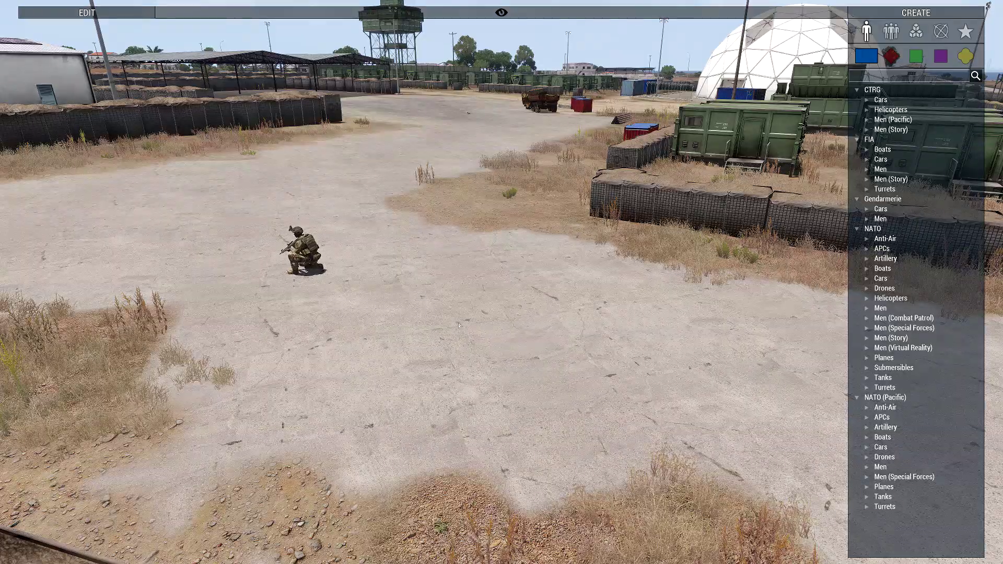
key("w")
key("d")
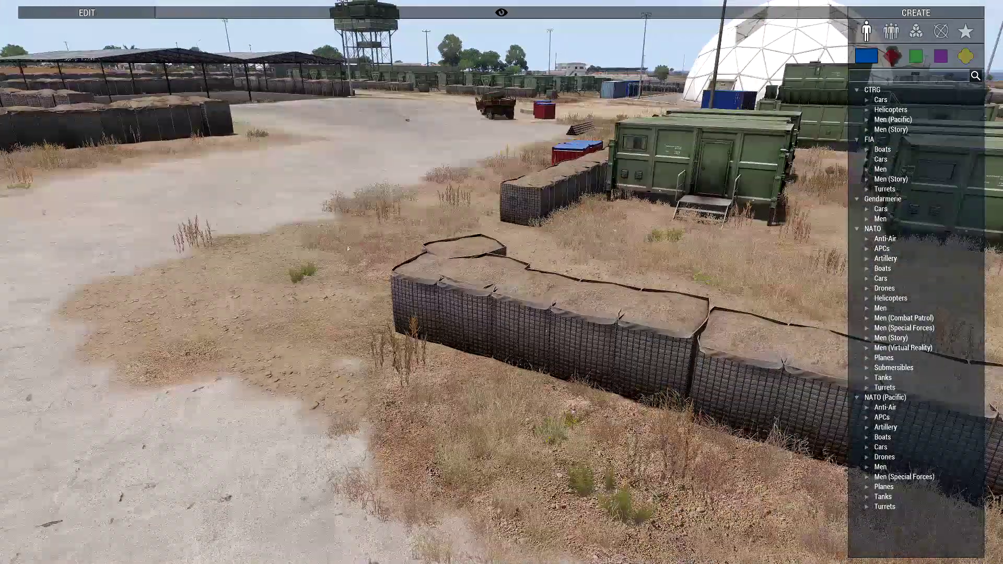
key("w")
Keep the rifleman in view across the open yard and watch his behaviour near the white building from several angles.
mouse_move(502, 282)
right_mouse_down()
mouse_move(377, 334)
mouse_move(313, 335)
mouse_move(502, 282)
right_mouse_up()
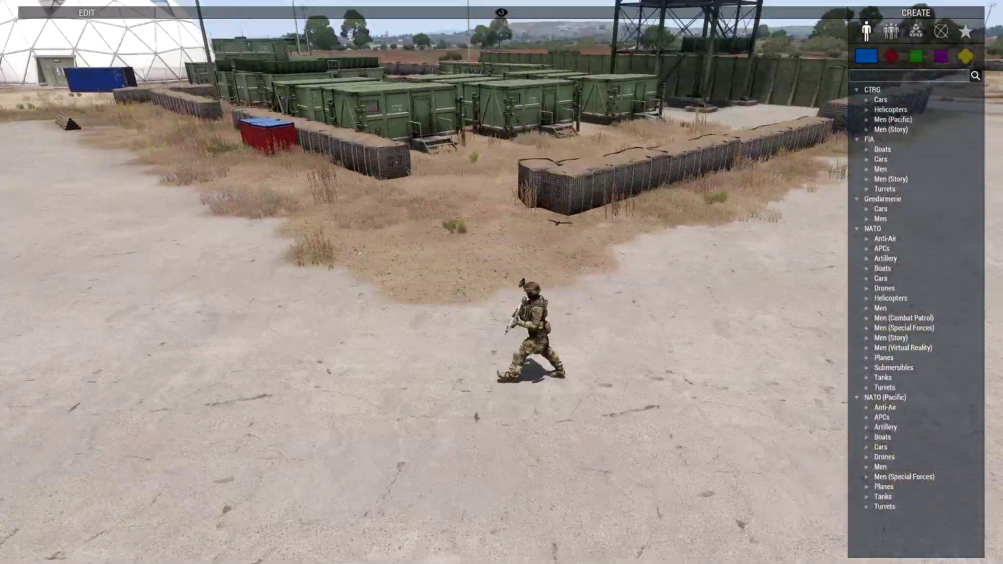
key("s")
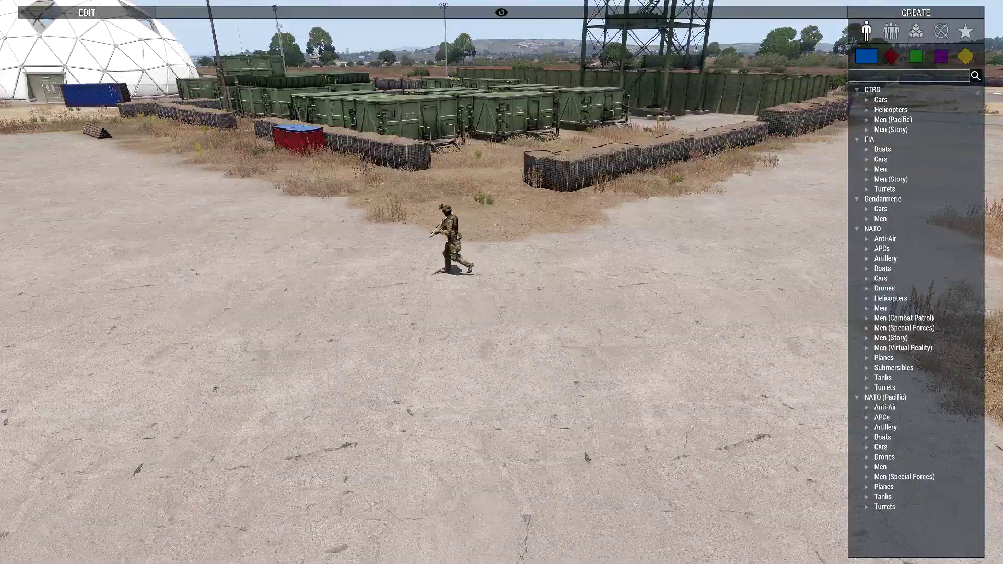
key("d")
right_click_drag(427, 260, 265, 261)
key("w")
key("w")
right_click_drag(410, 242, 423, 252)
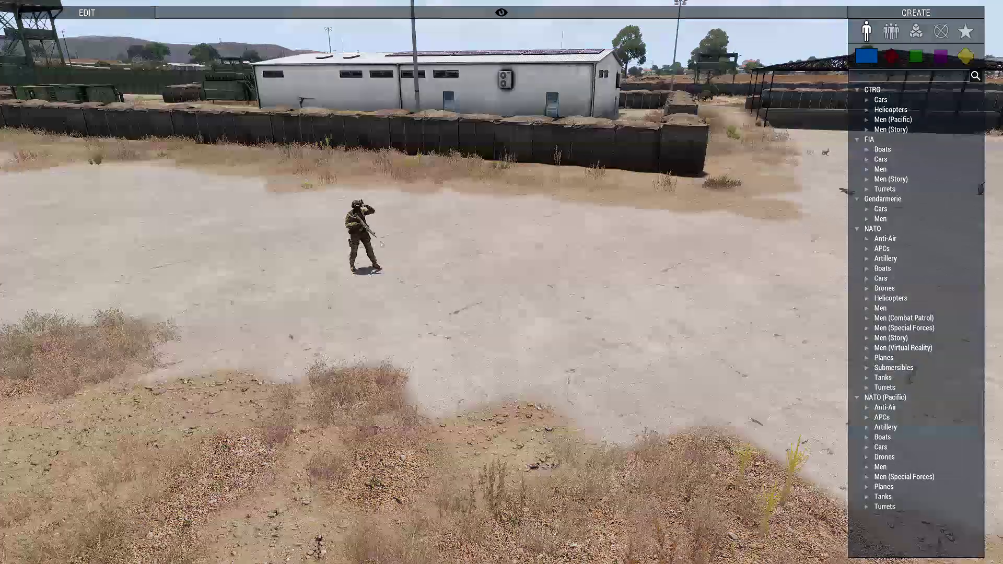
key("d")
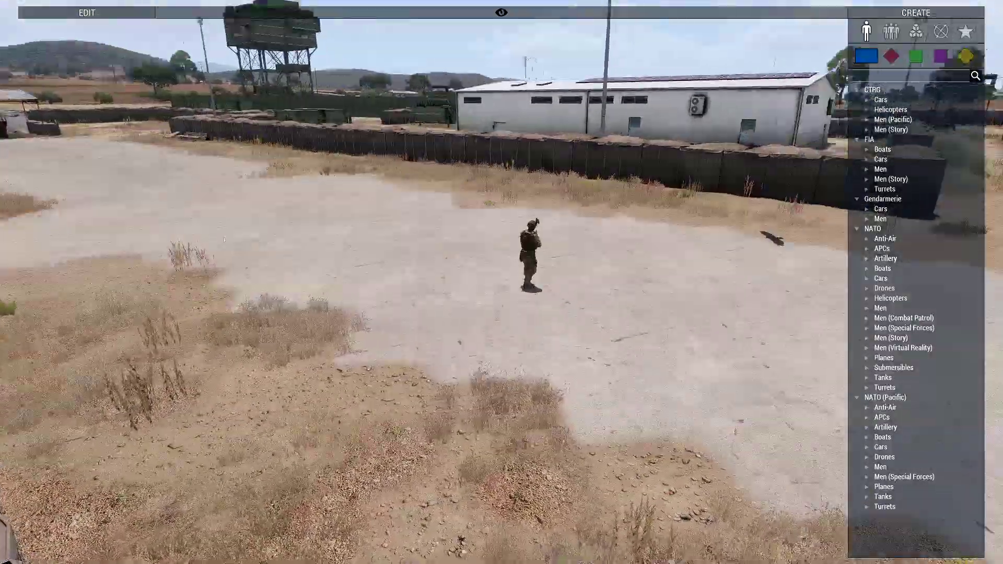
key("a")
key("s")
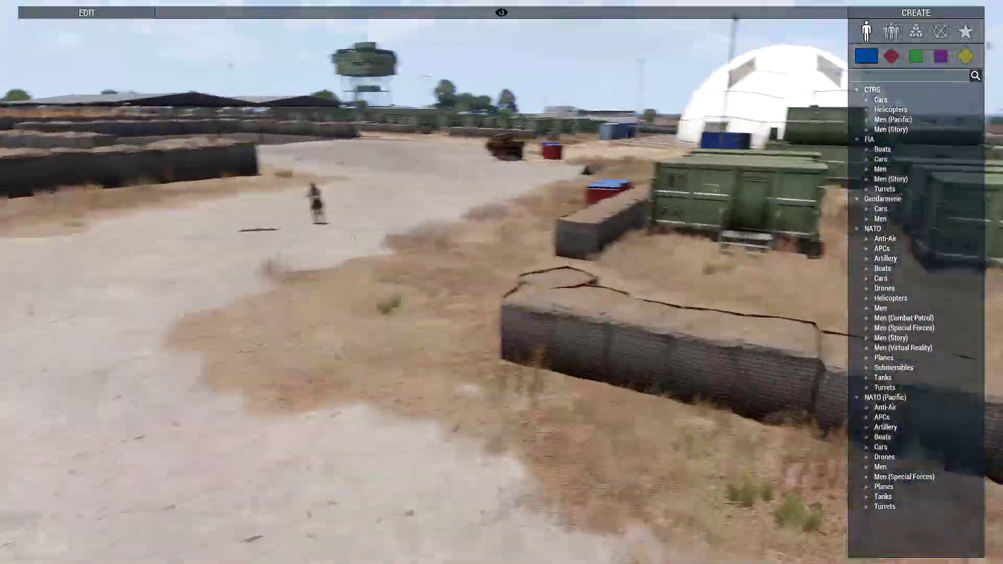
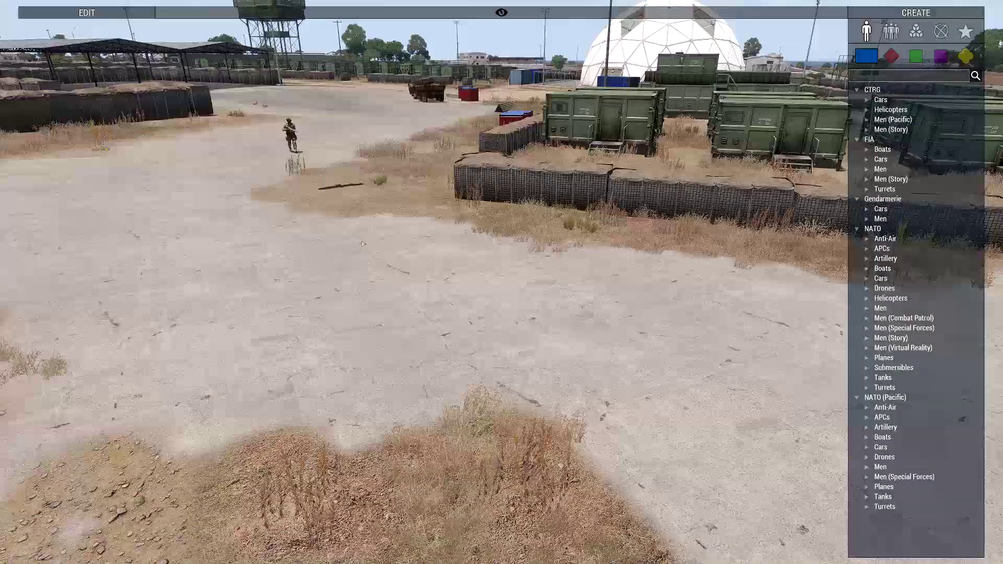
Follow the rifleman with the camera as he walks back along the sandbag barrier in front of the green containers.
right_click_drag(363, 244, 363, 245)
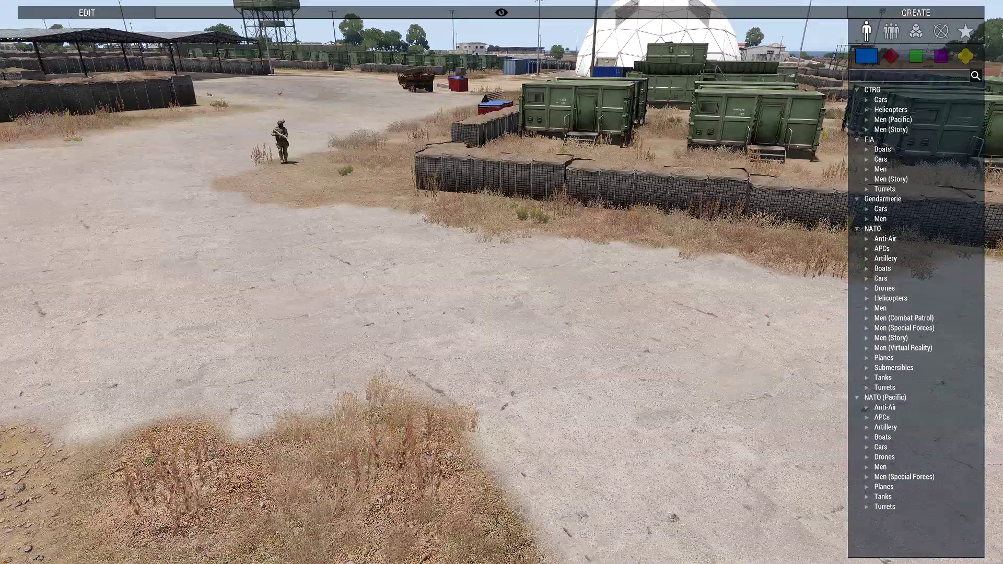
key("d")
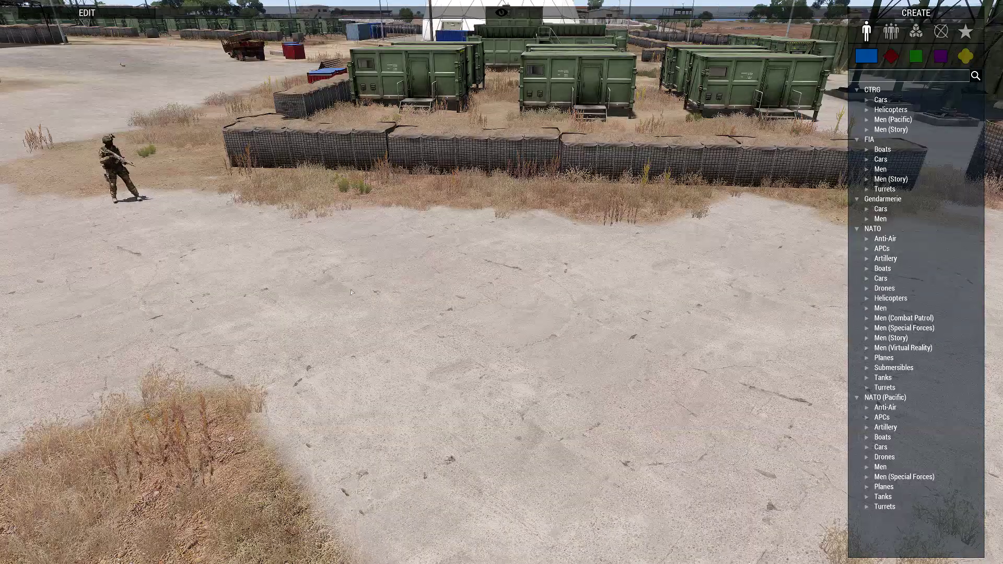
key("d")
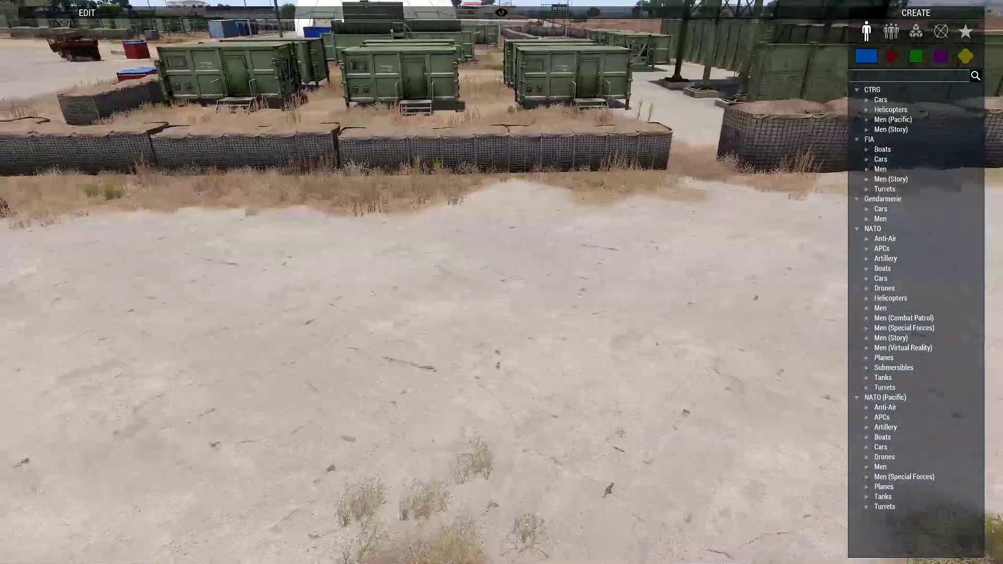
right_click_drag(373, 295, 324, 279)
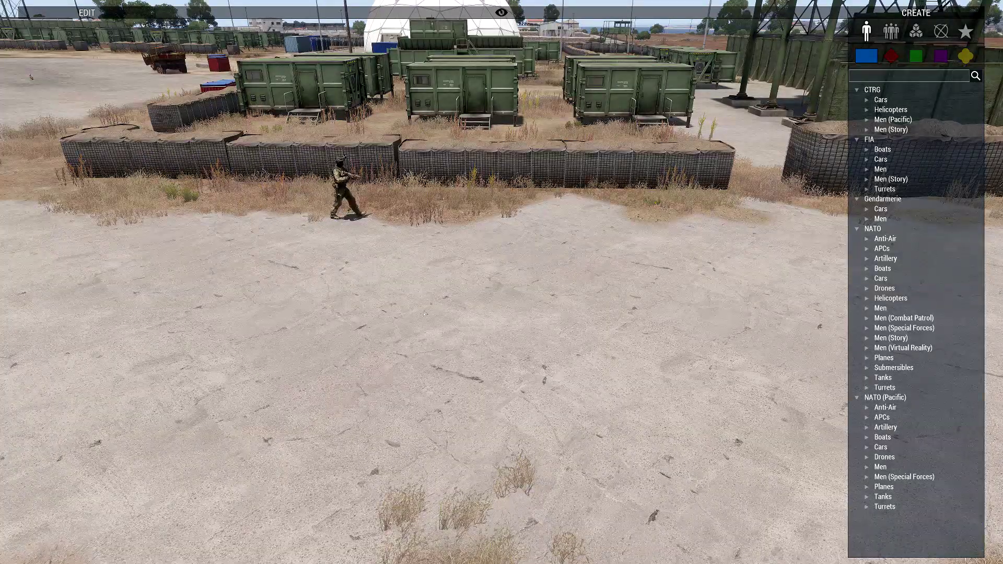
key("s")
key("a")
right_click_drag(425, 313, 491, 329)
key("w")
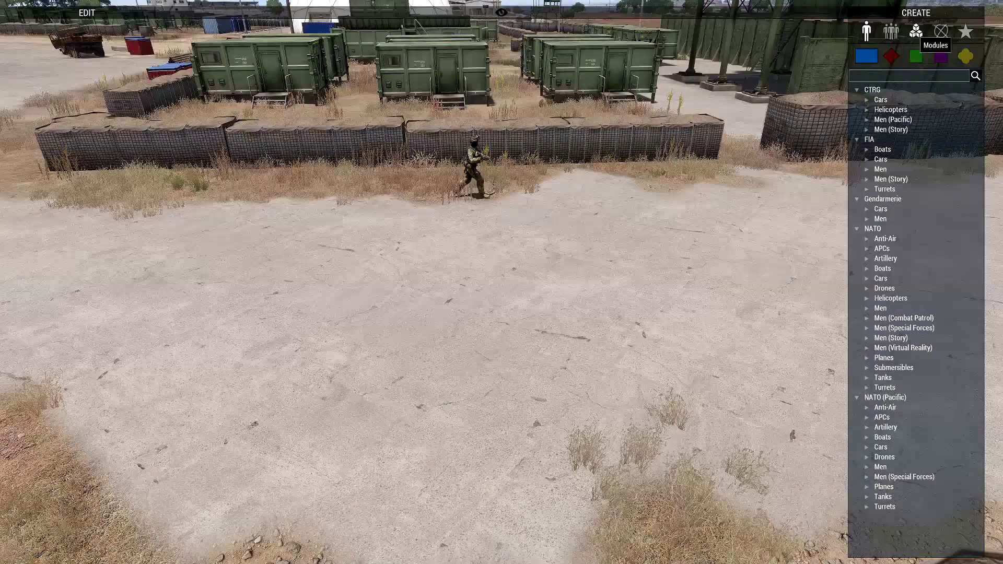
Place a CSAT Survivor from the red side's Men on the open ground in front of the sandbag barrier.
left_click(892, 56)
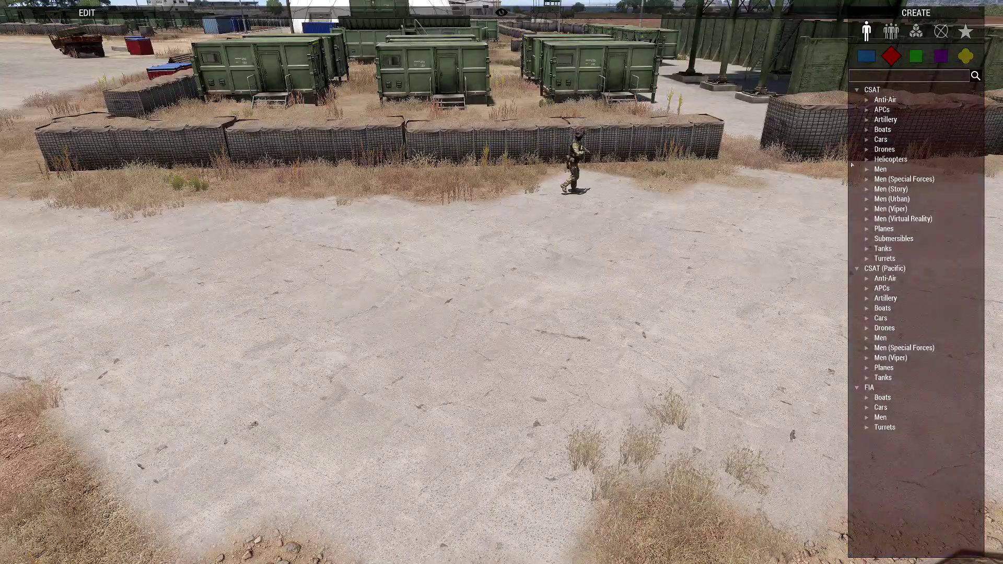
left_click(867, 168)
scroll(964, 430, "down", 3)
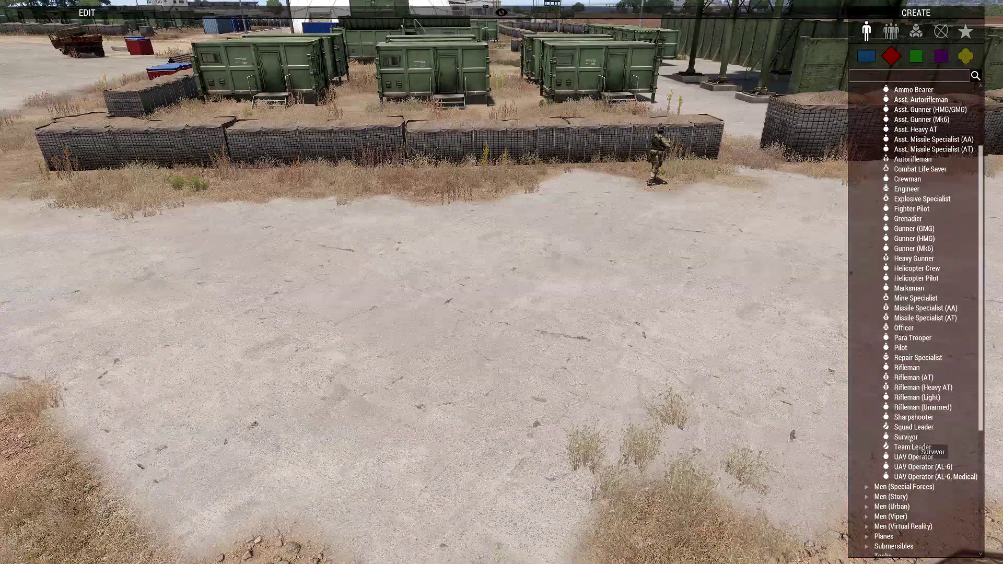
left_click(919, 437)
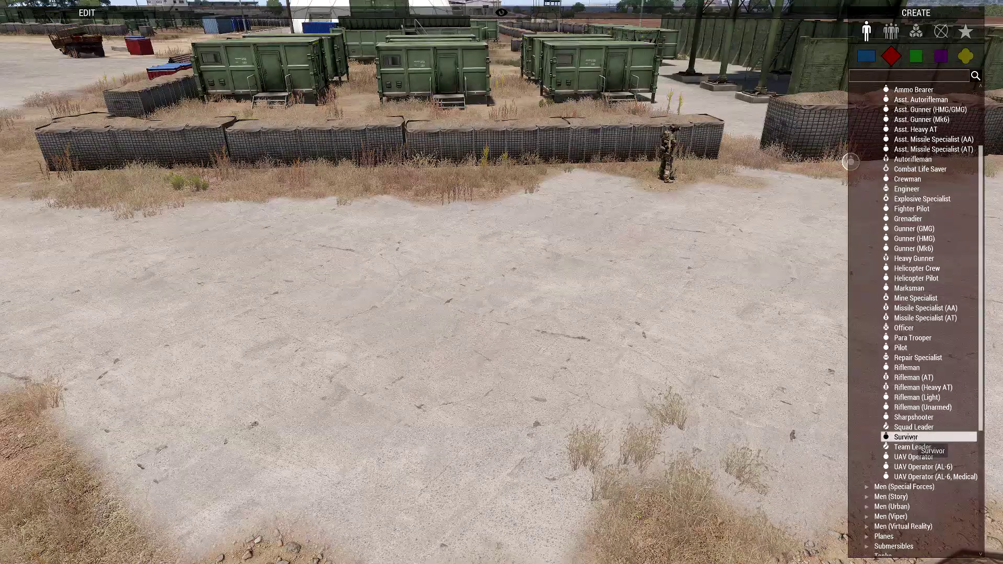
key("d")
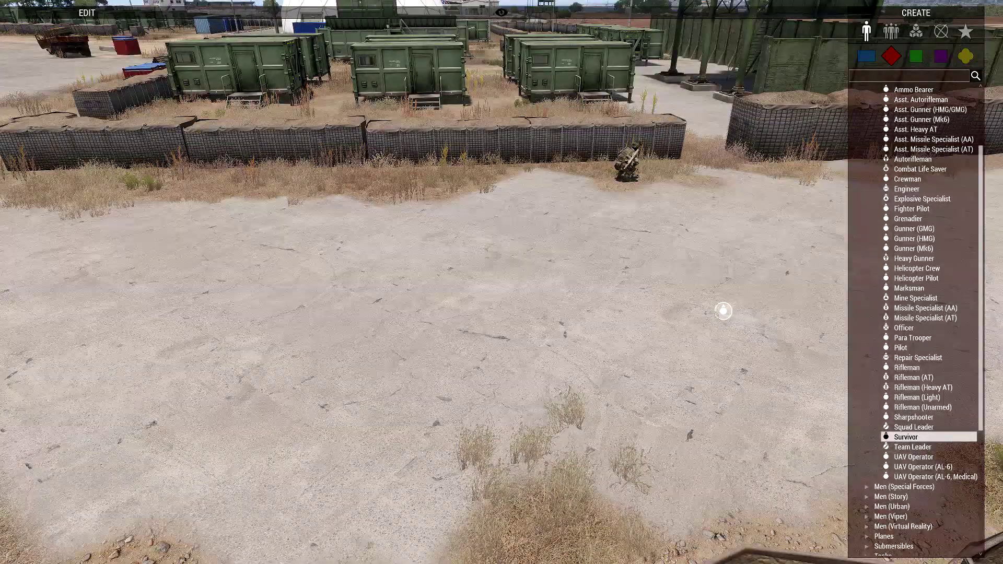
key("d")
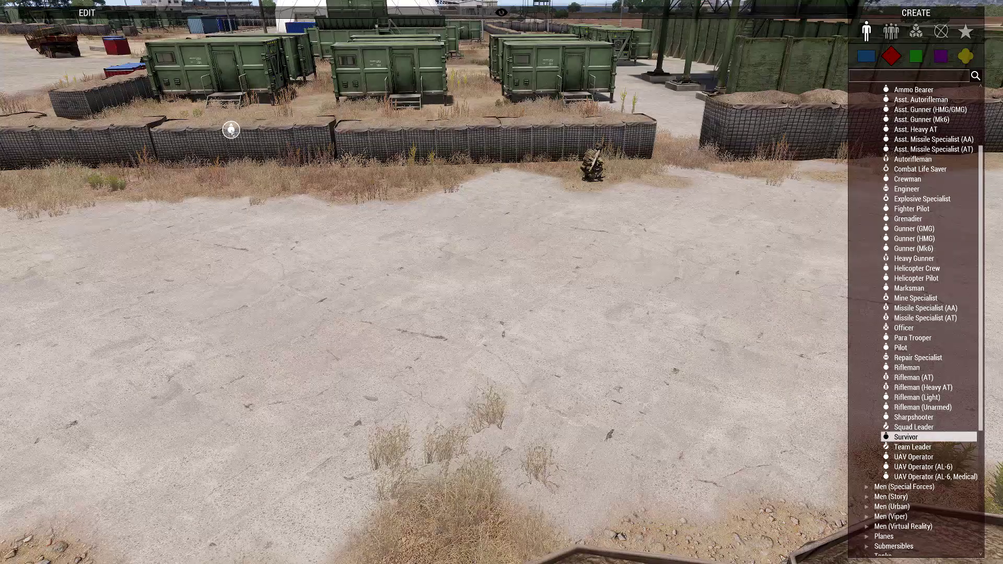
key("d")
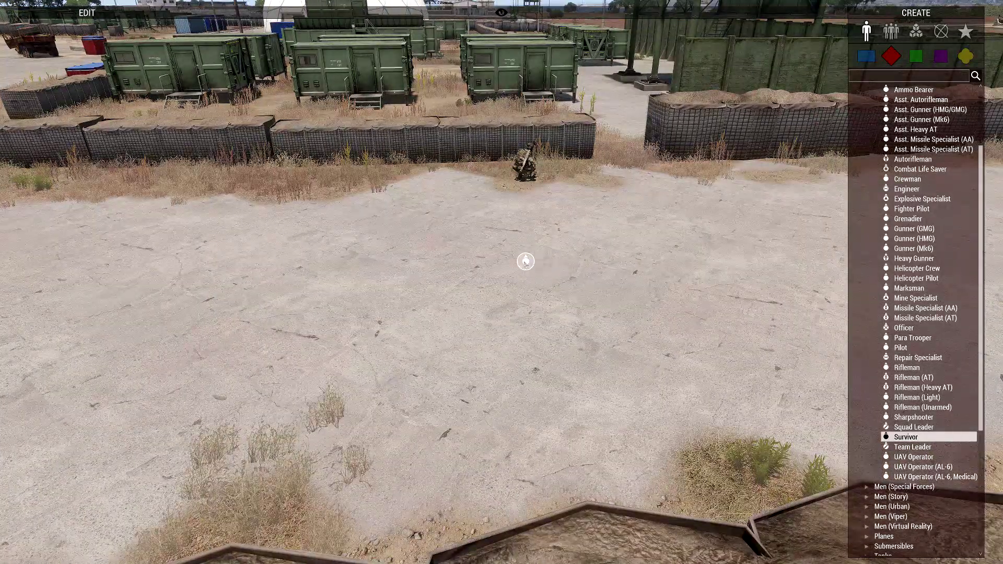
key("a")
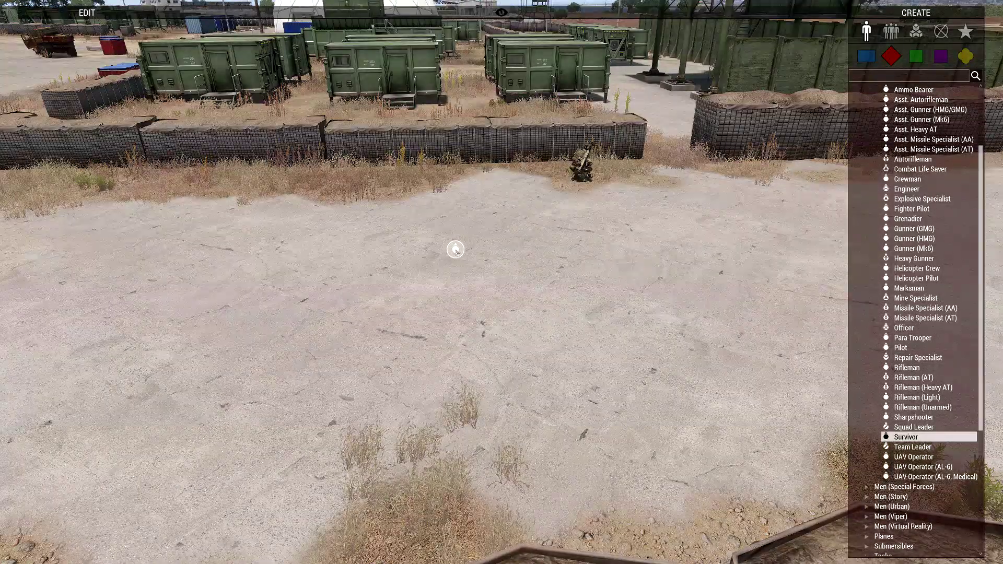
left_click(256, 280)
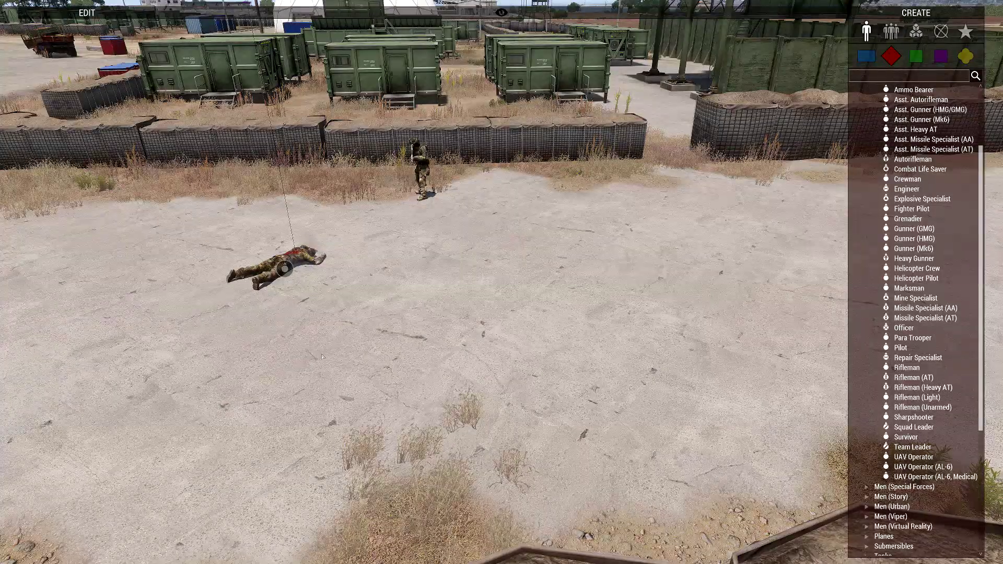
Watch the rifleman walk his route past the Survivor, and end the play session to return to the editor.
key("s")
right_click_drag(321, 352, 288, 332)
key("a")
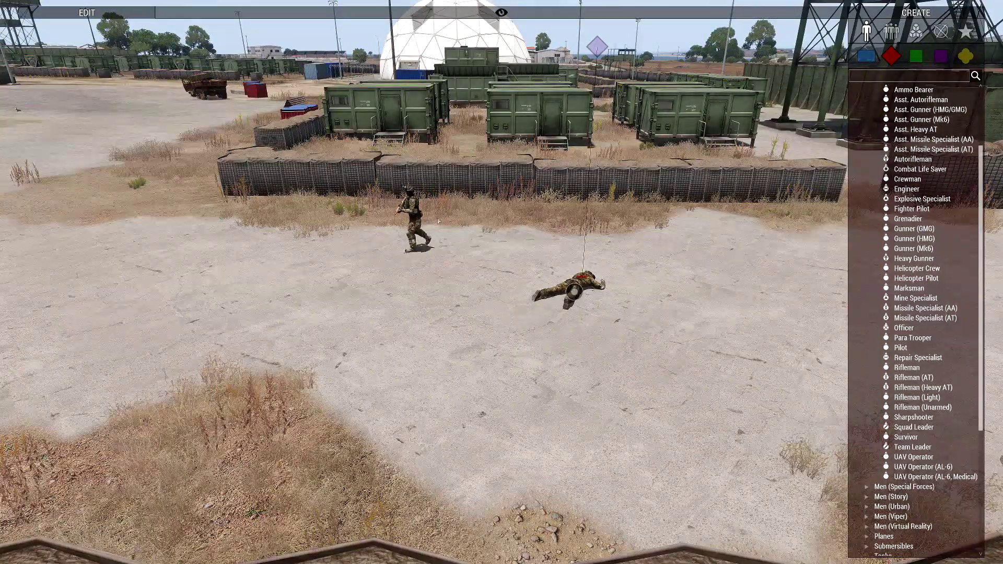
key("a")
right_click_drag(400, 236, 245, 269)
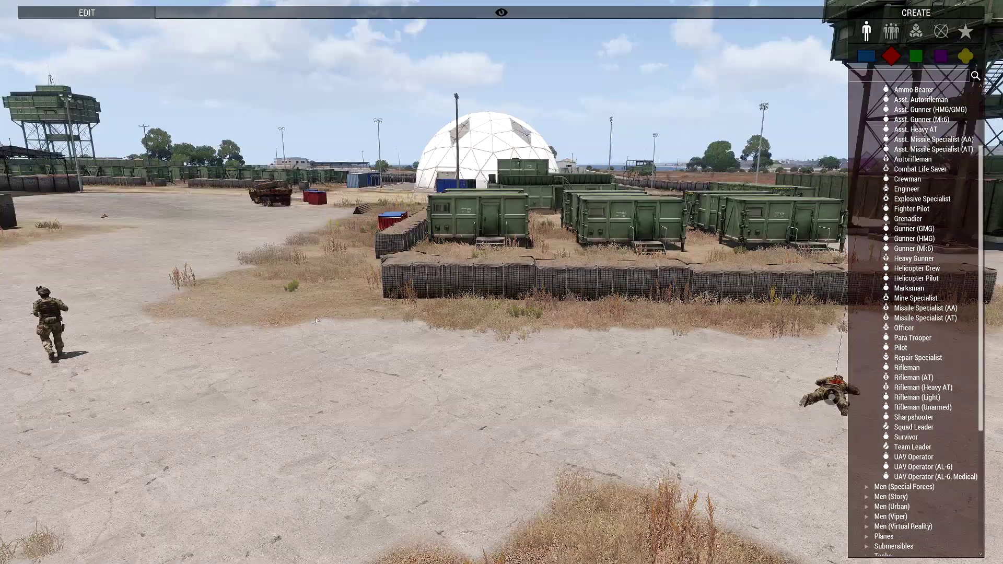
key("Escape")
left_click(167, 517)
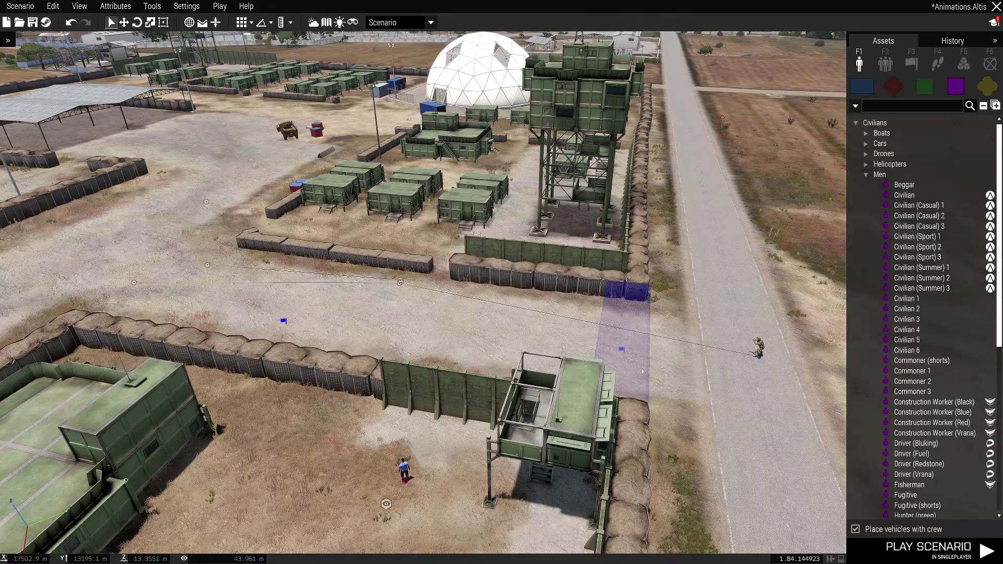
Try the Normal speed mode on the rifleman on the road, restore the walking speed mode and accept the attributes.
right_click_drag(654, 372, 651, 365)
key("w")
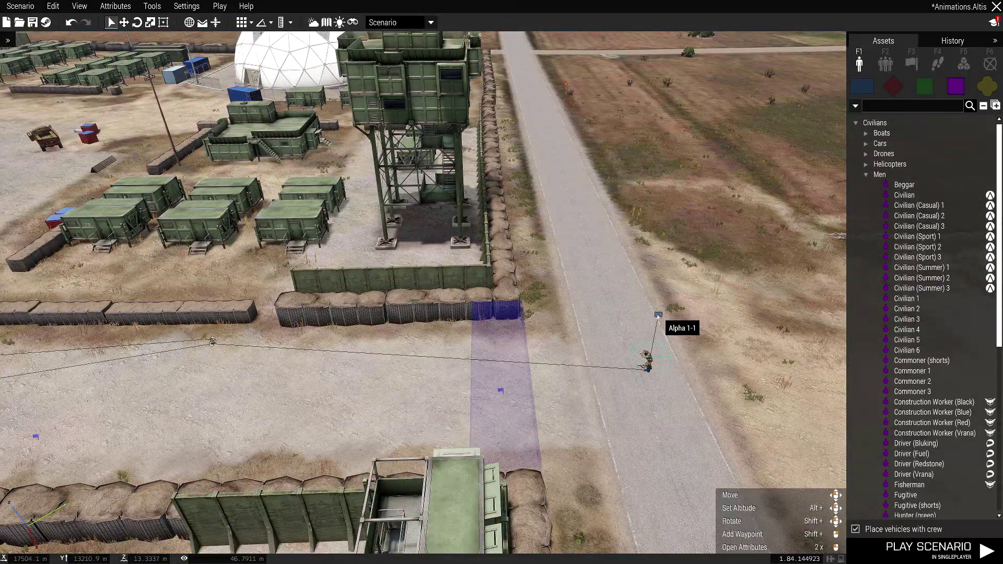
double_click(658, 317)
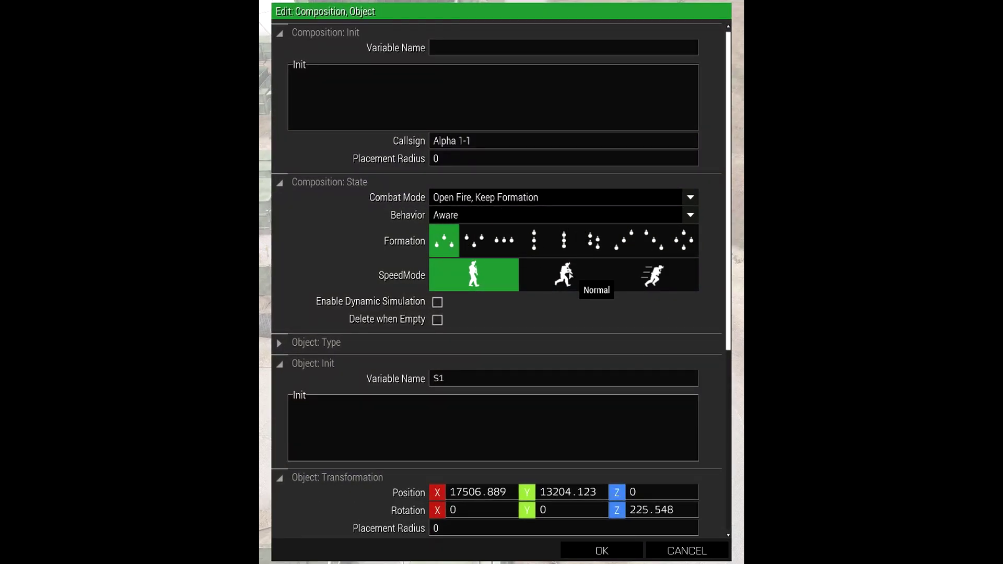
left_click(572, 272)
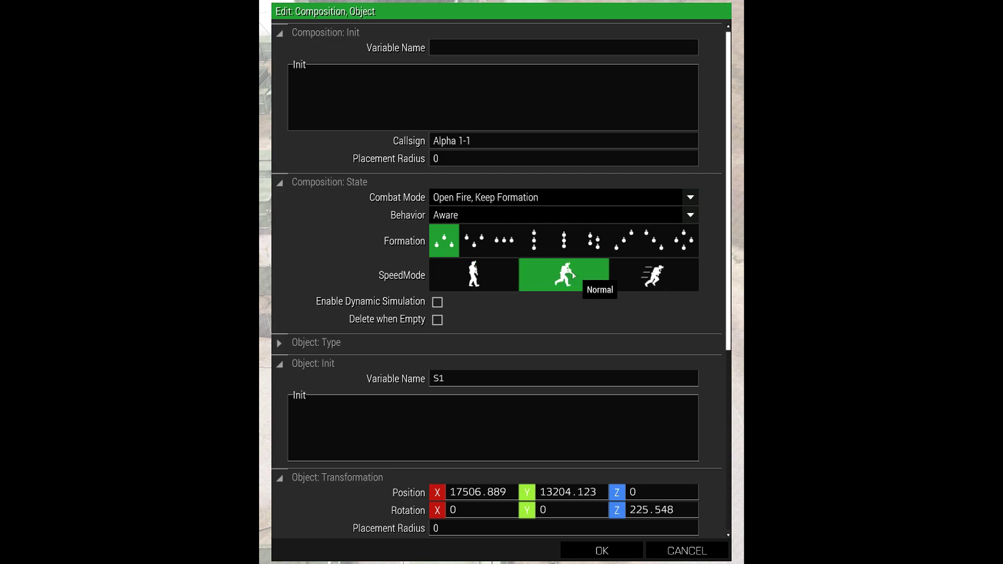
left_click(477, 280)
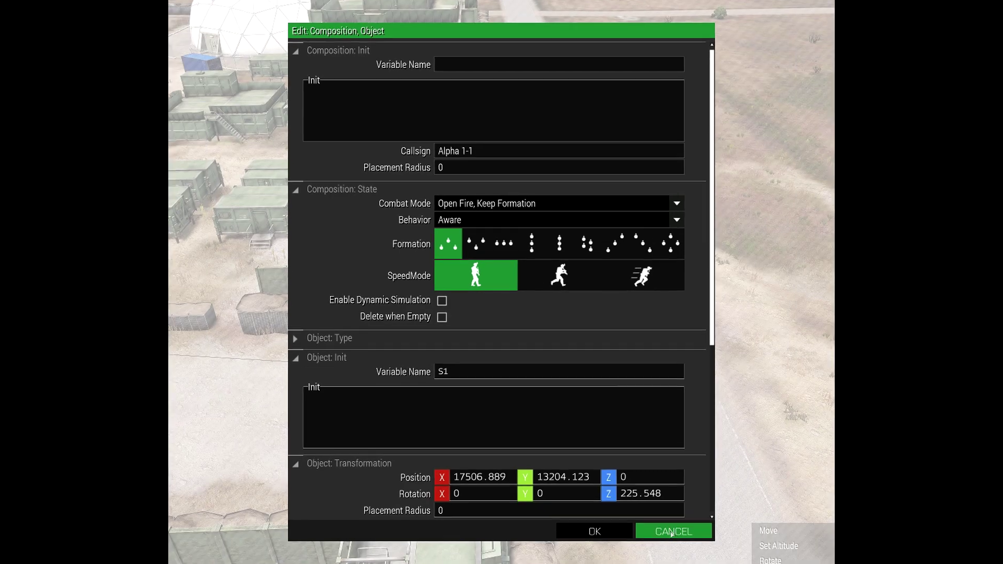
left_click(618, 555)
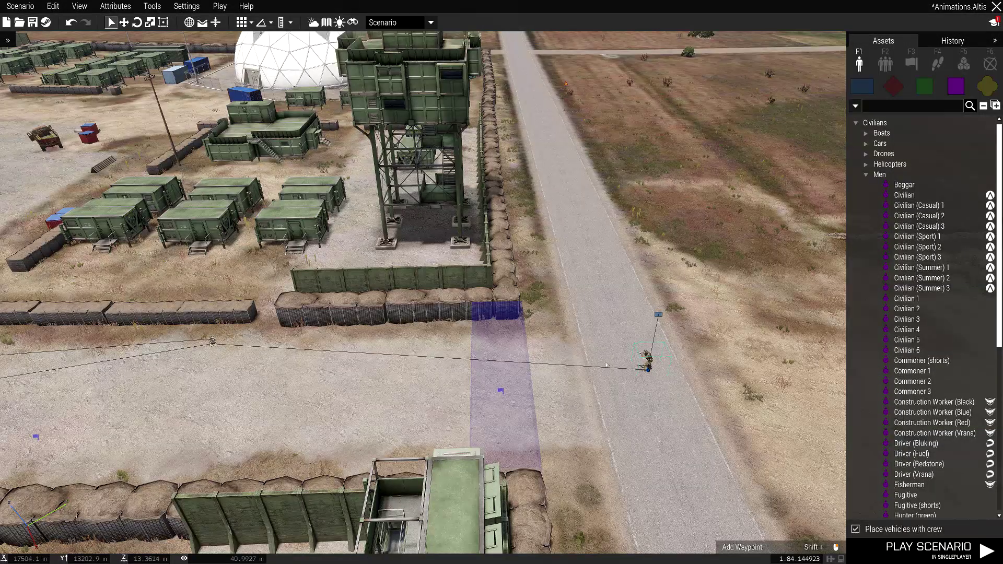
Examine the activation settings and On Activation code of the gate trigger, leaving them unedited.
key("a")
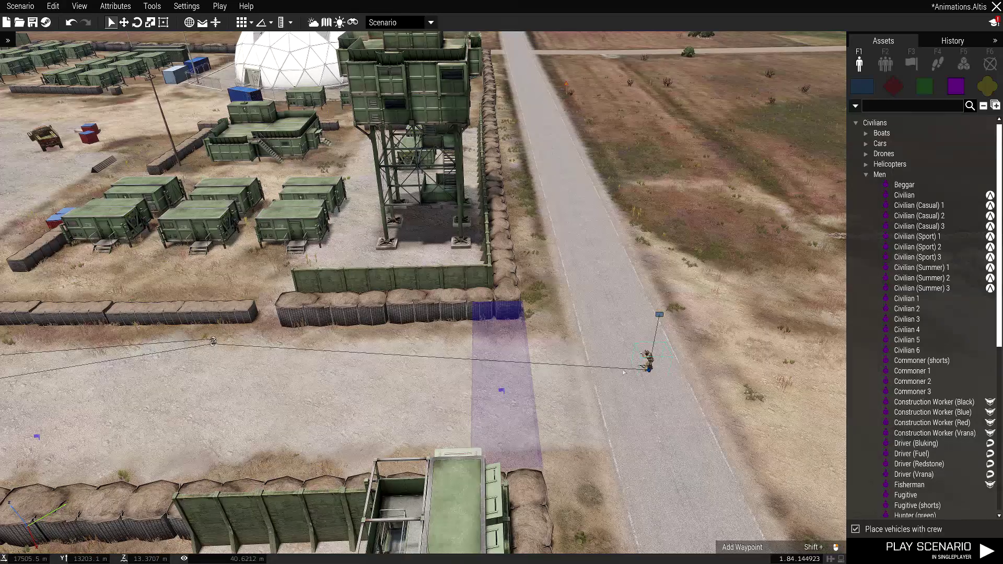
key("d")
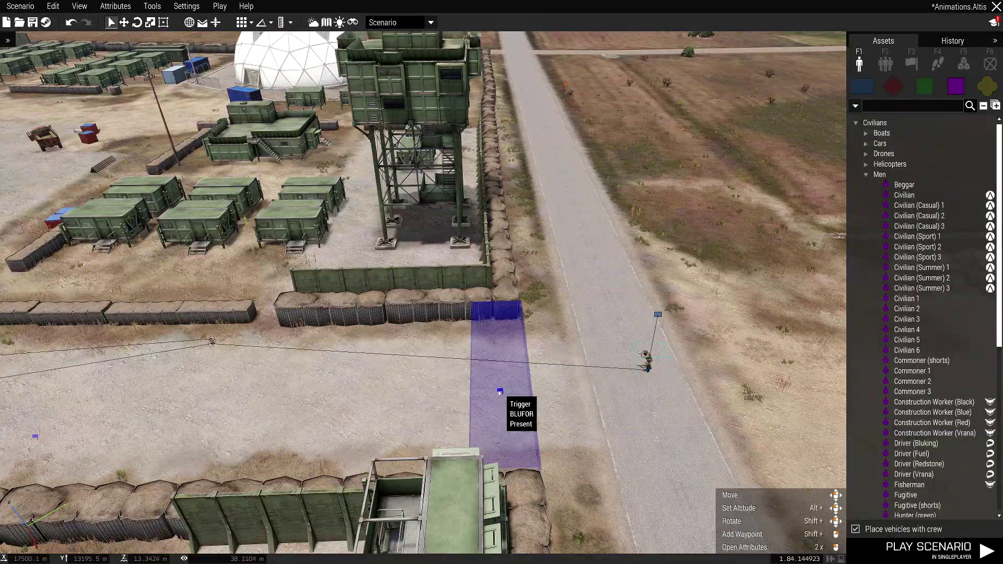
double_click(502, 393)
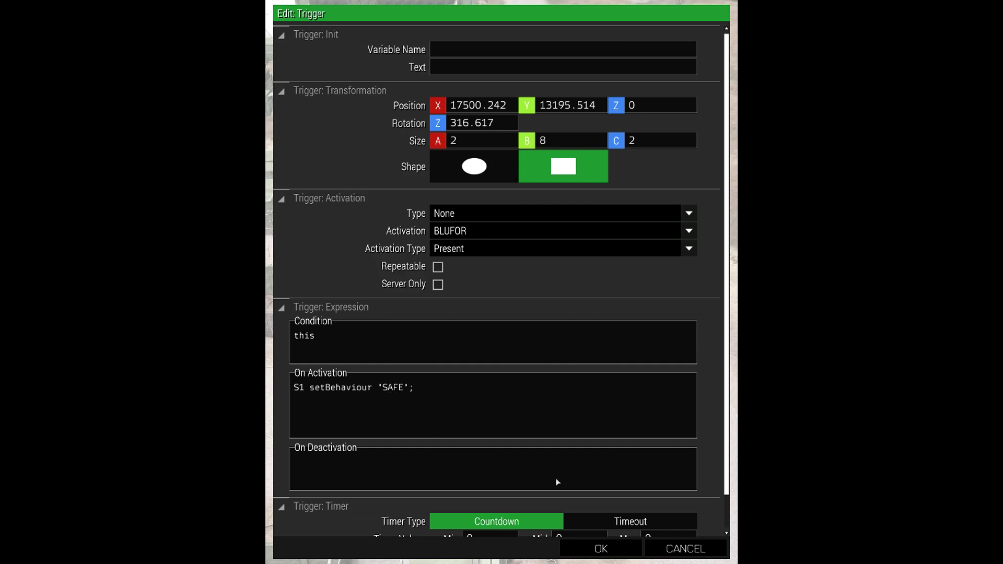
left_click(685, 549)
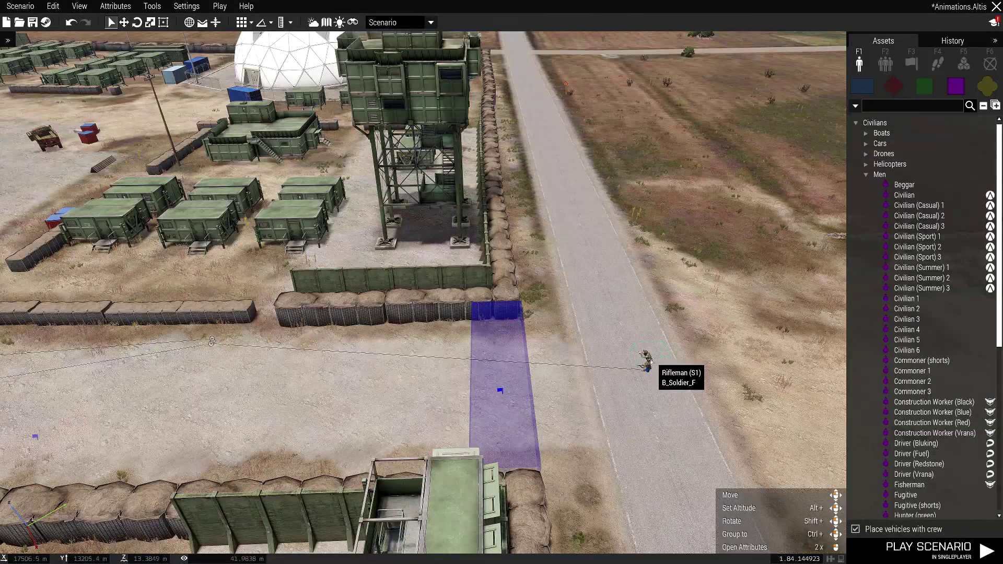
Review the Behavior options available for the rifleman and compare them with the gate trigger's On Activation code.
double_click(657, 313)
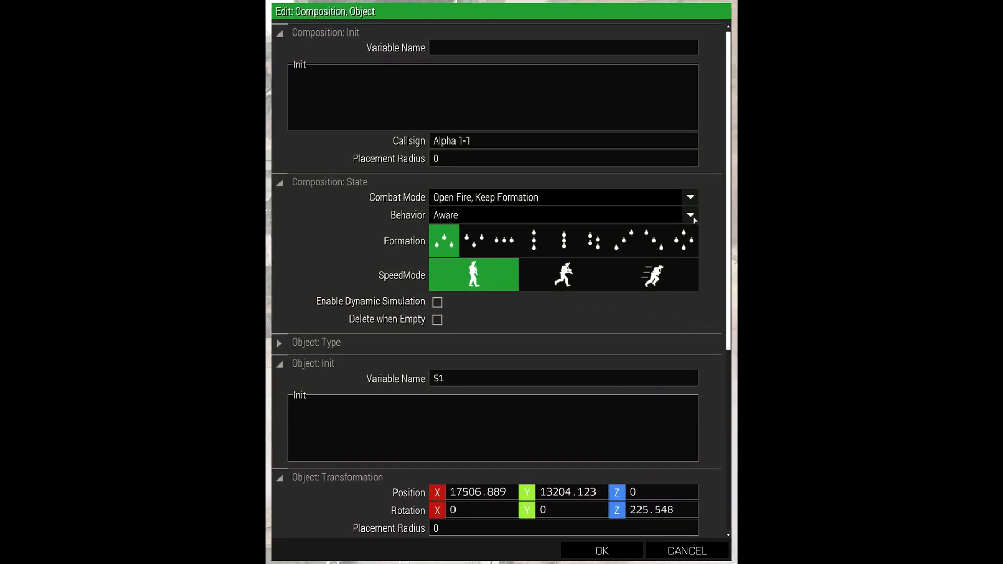
left_click(692, 216)
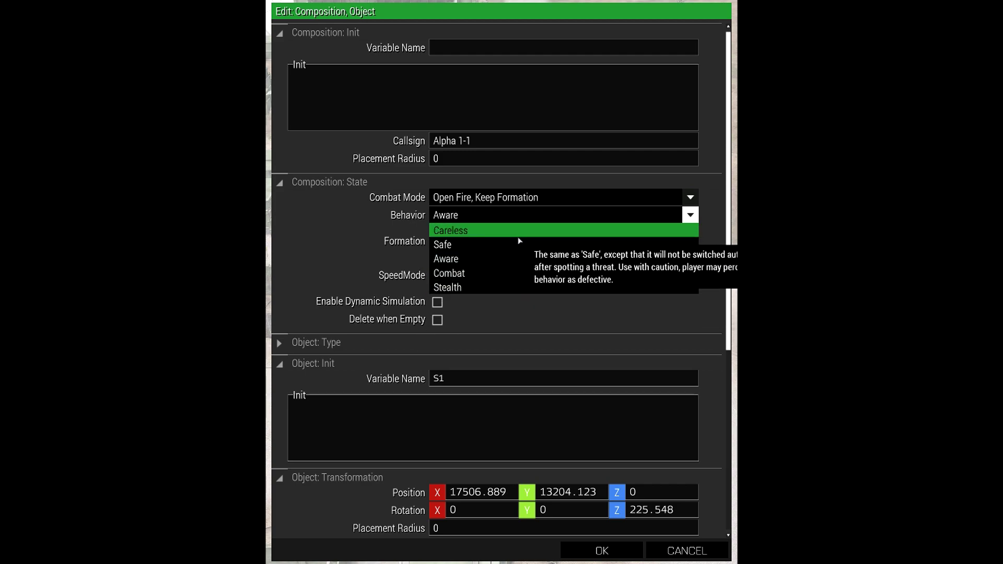
left_click(687, 551)
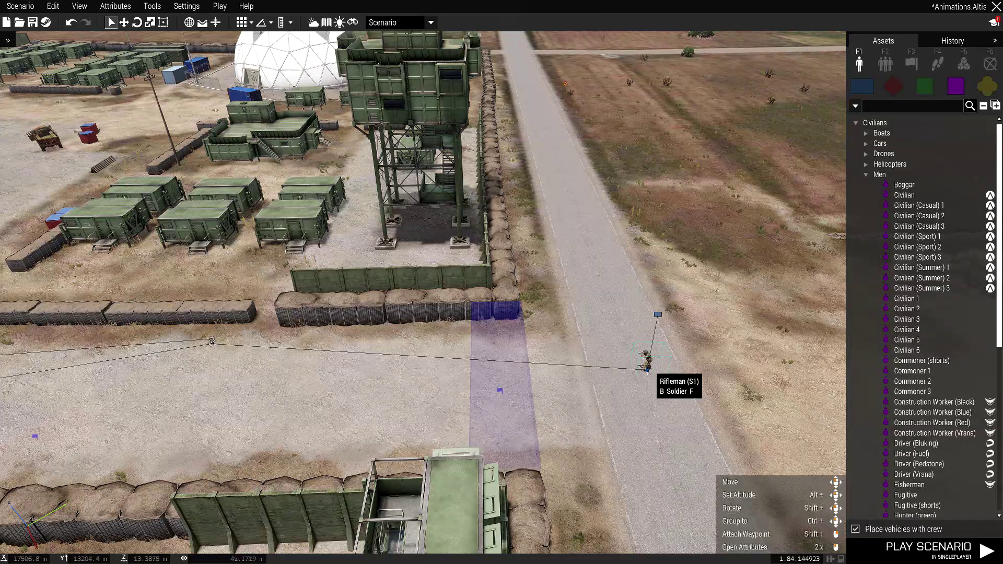
double_click(502, 391)
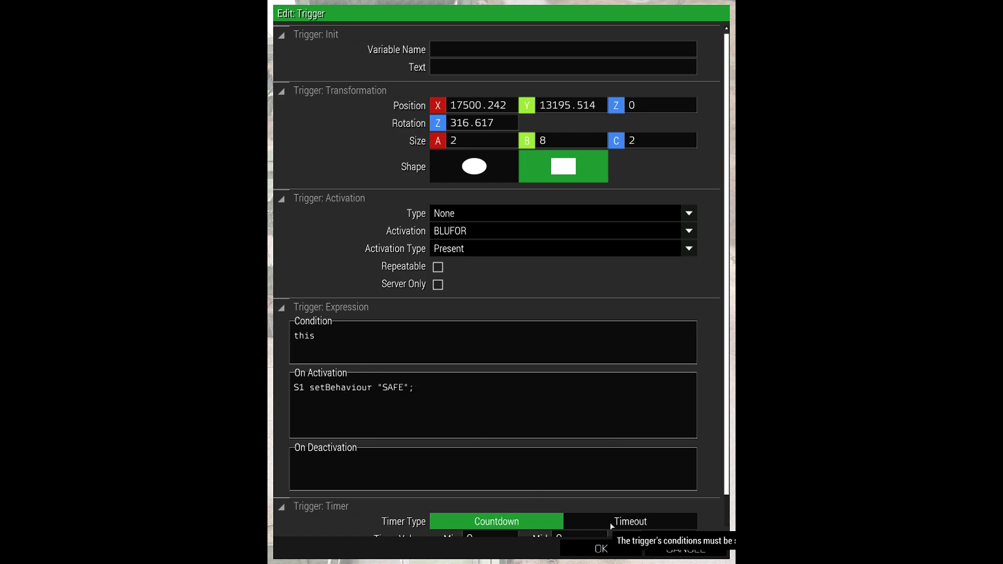
left_click(685, 549)
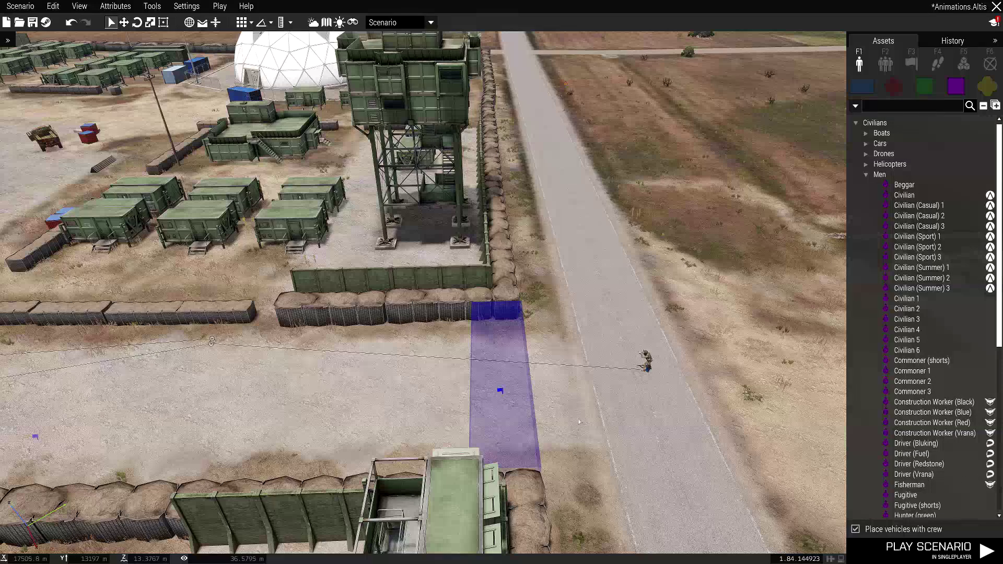
Examine the state settings and On Activation script call of the rifleman's first MOVE waypoint beside the sandbag barrier.
key("a")
scroll(522, 352, "up", 5)
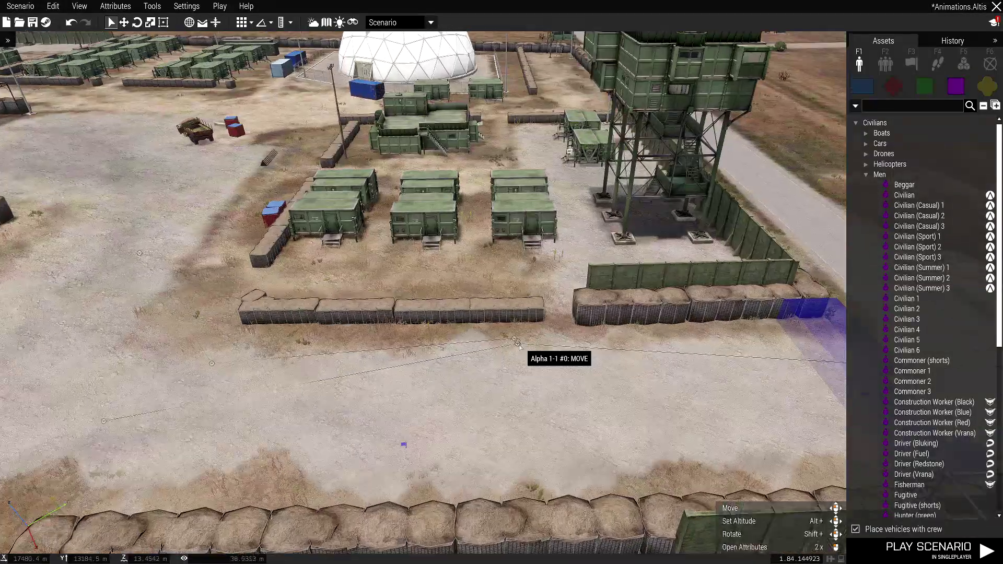
scroll(523, 354, "up", 3)
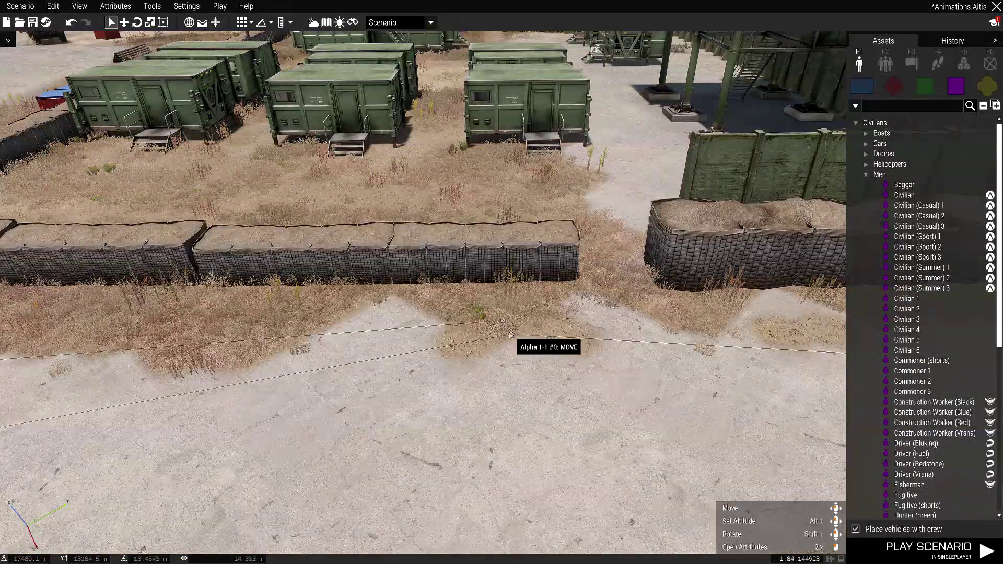
scroll(521, 364, "down", 7)
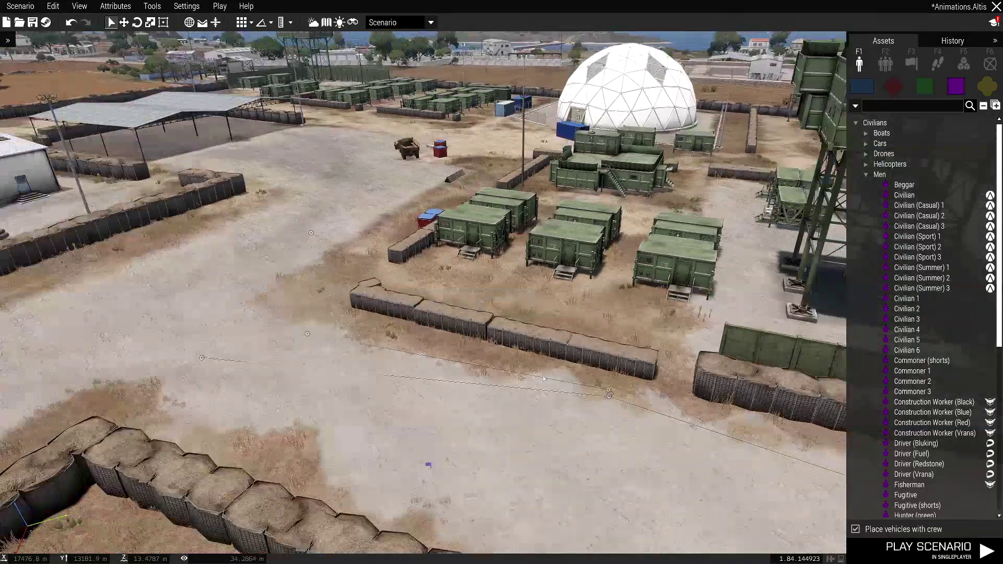
scroll(617, 369, "up", 5)
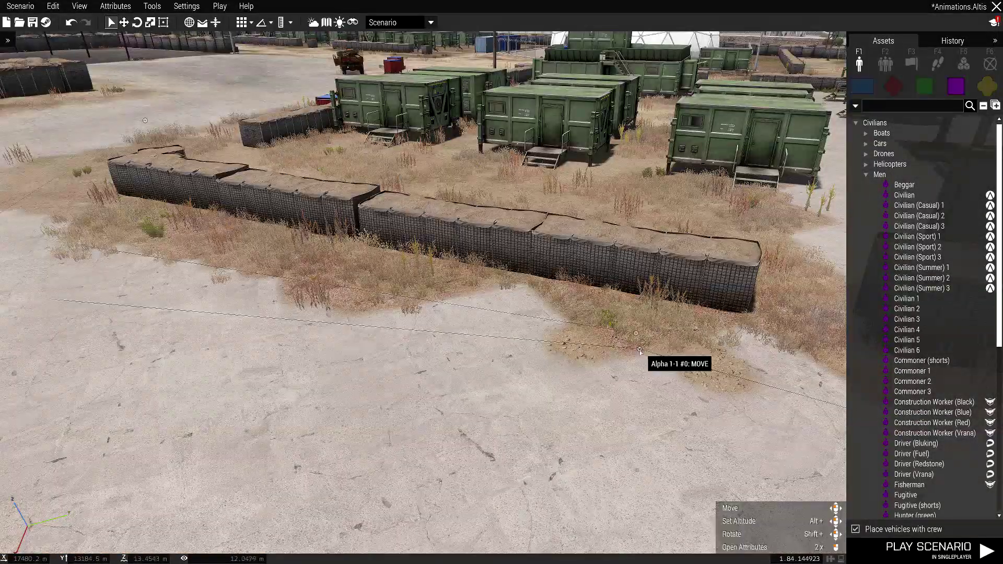
double_click(643, 353)
scroll(532, 385, "down", 5)
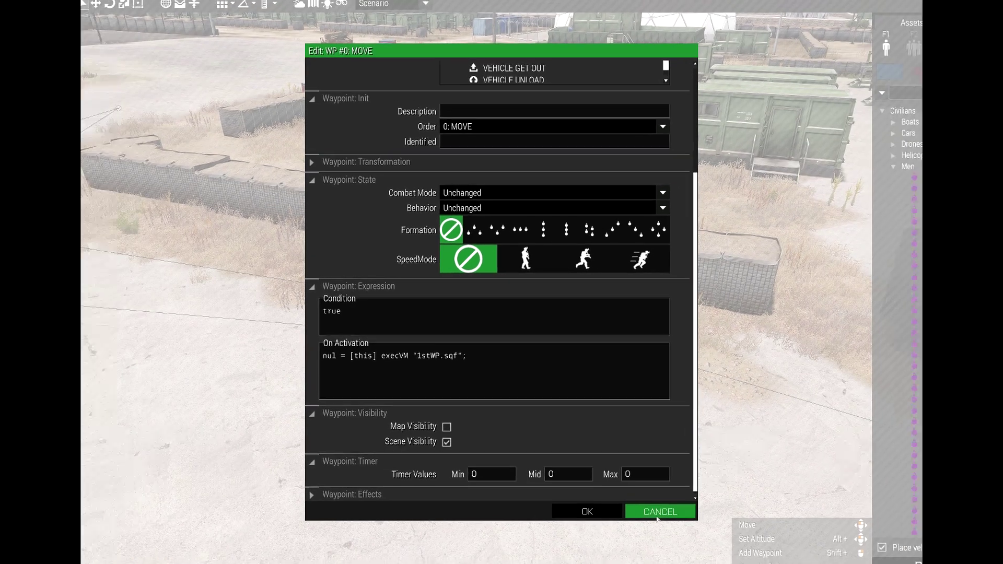
left_click(684, 549)
Examine the On Activation script call of the rifleman's second MOVE waypoint and look over the route again.
right_click_drag(605, 450, 352, 375)
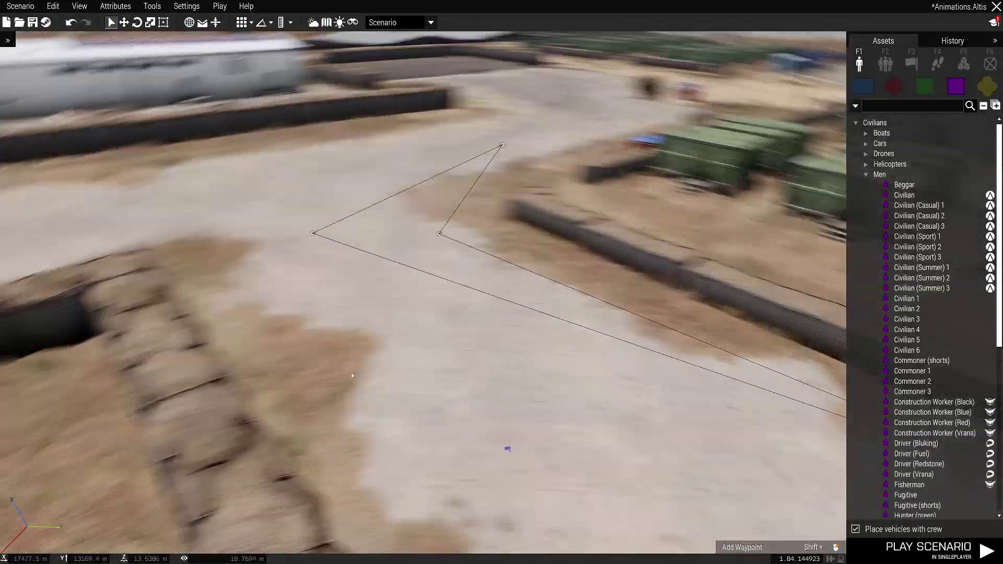
double_click(435, 265)
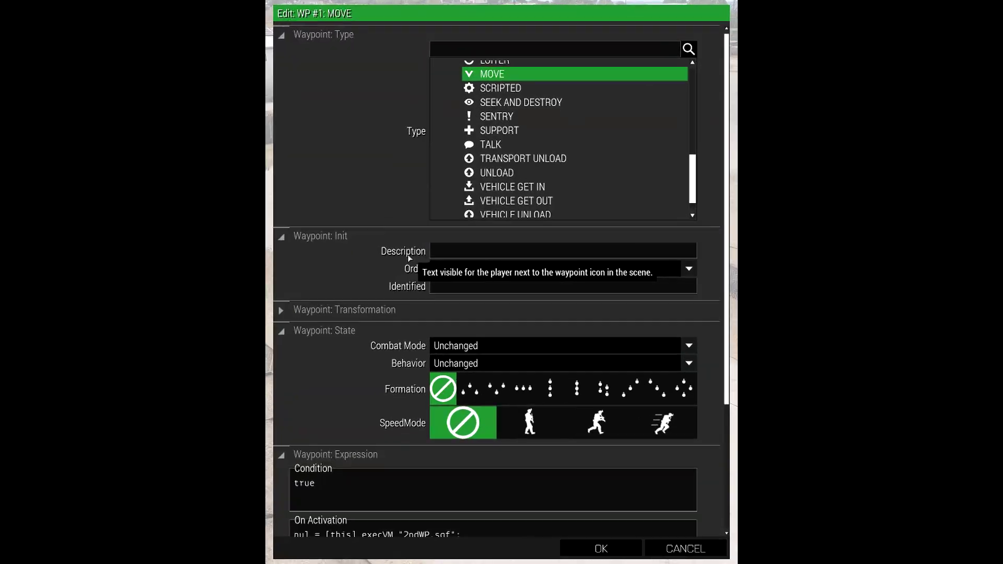
scroll(497, 437, "down", 4)
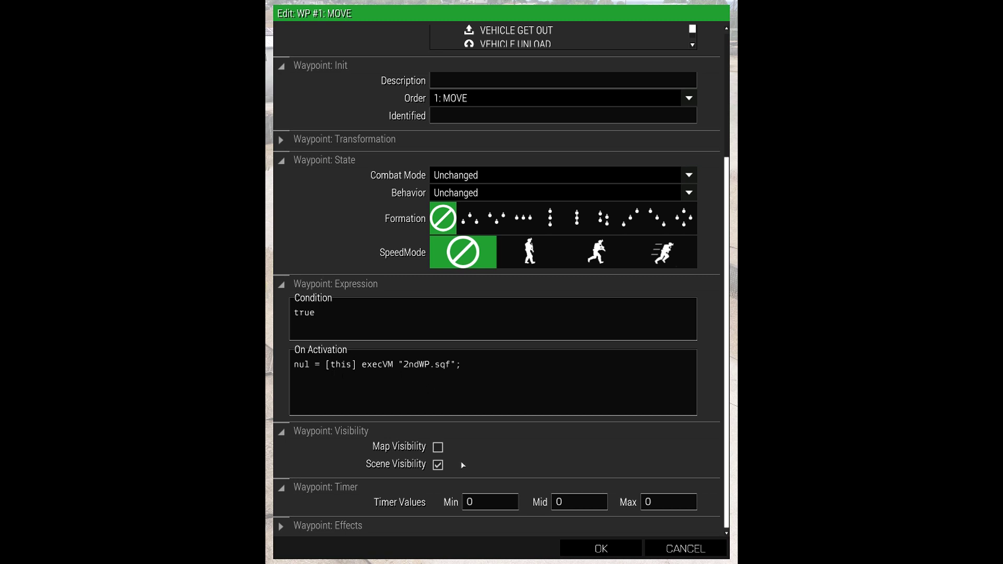
left_click(685, 548)
scroll(623, 448, "up", 3)
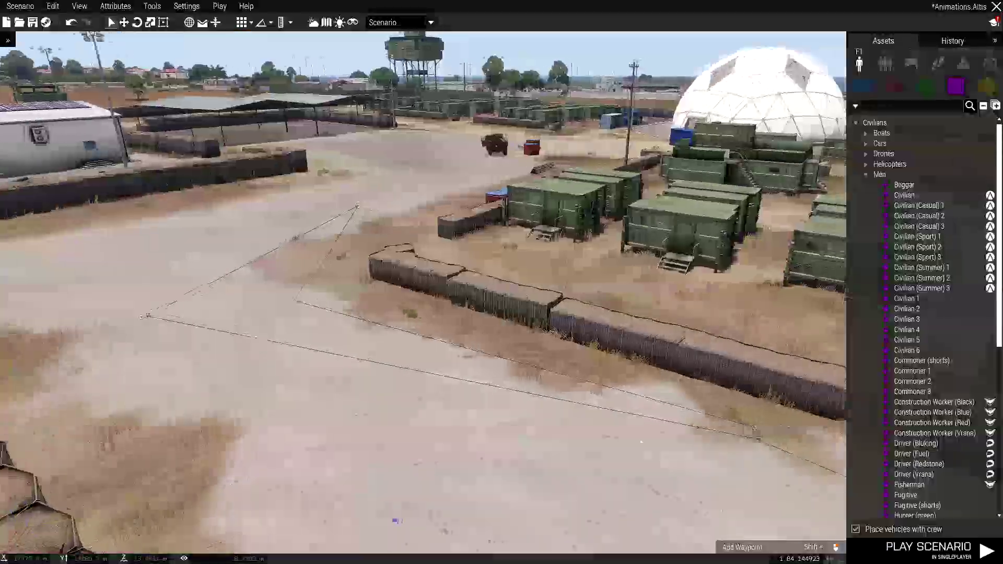
right_click_drag(642, 442, 607, 388)
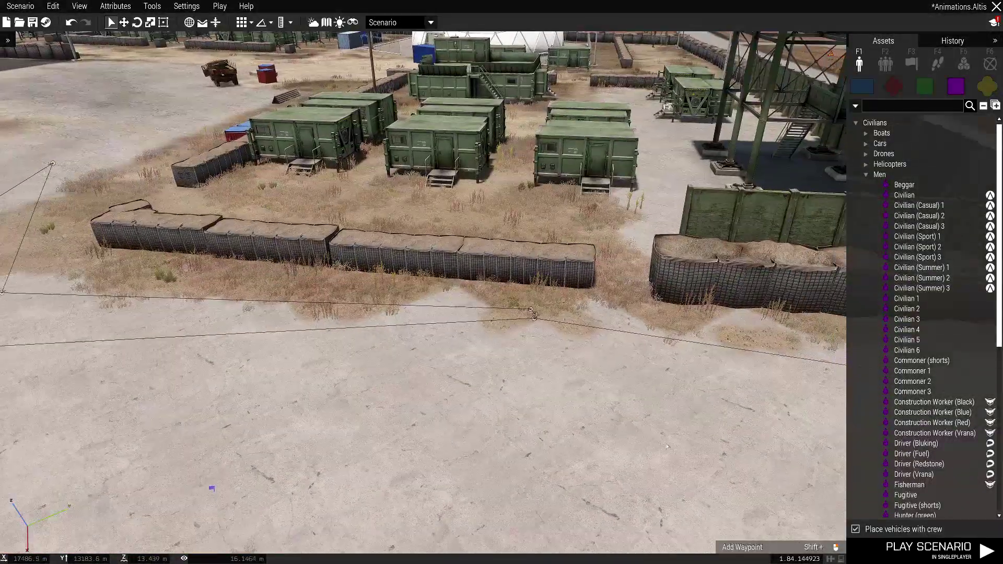
scroll(607, 387, "down", 3)
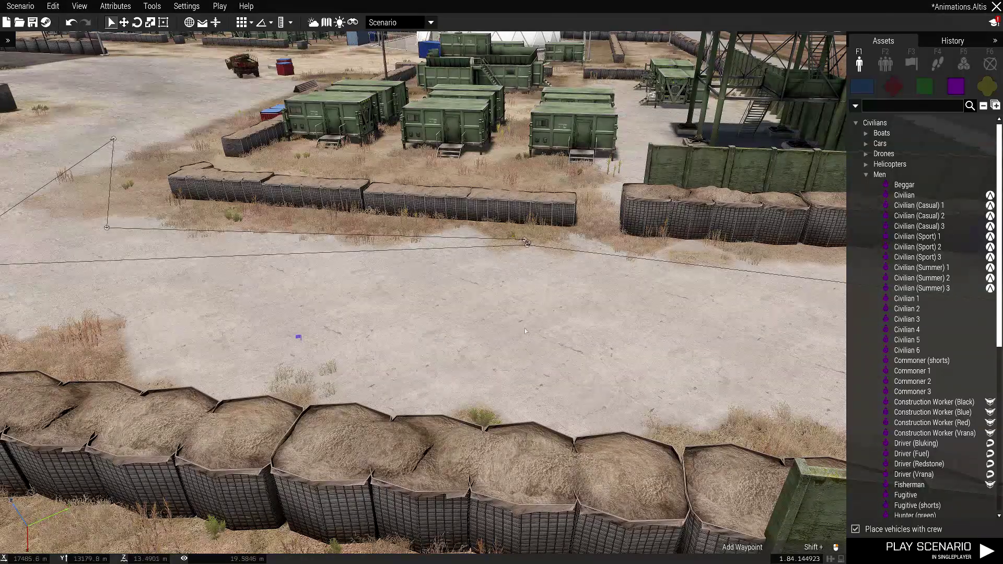